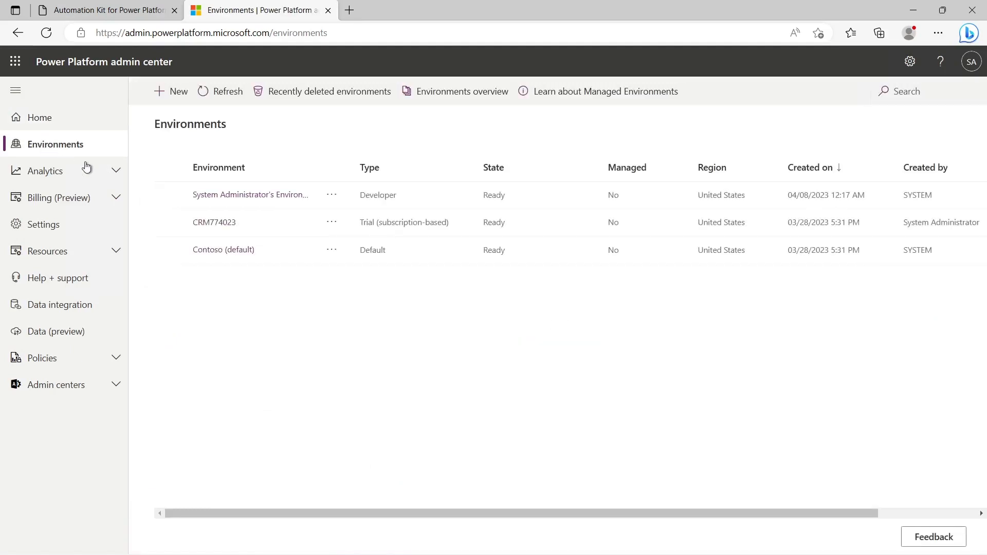
- Open the product Features settings of the System Administrator's Environment
click(170, 196)
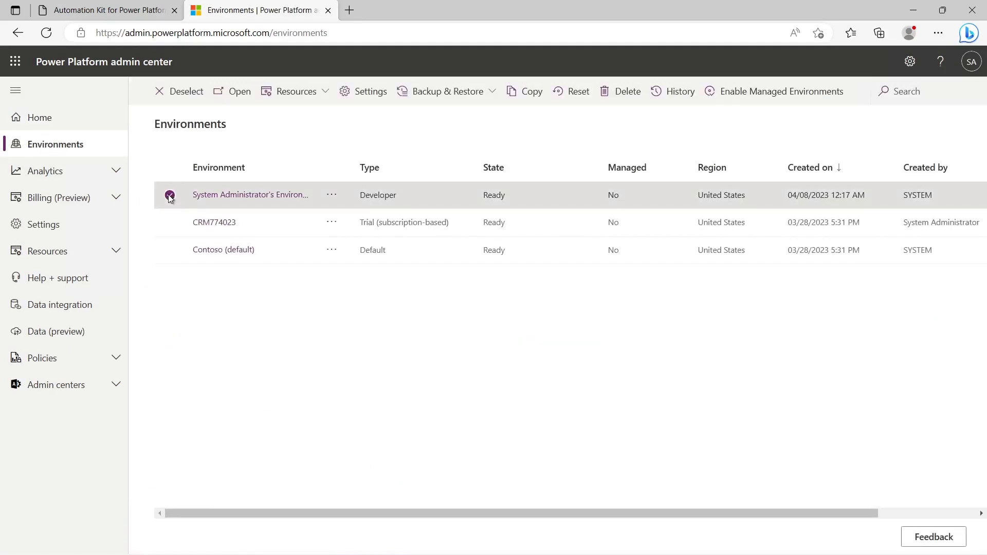
click(373, 95)
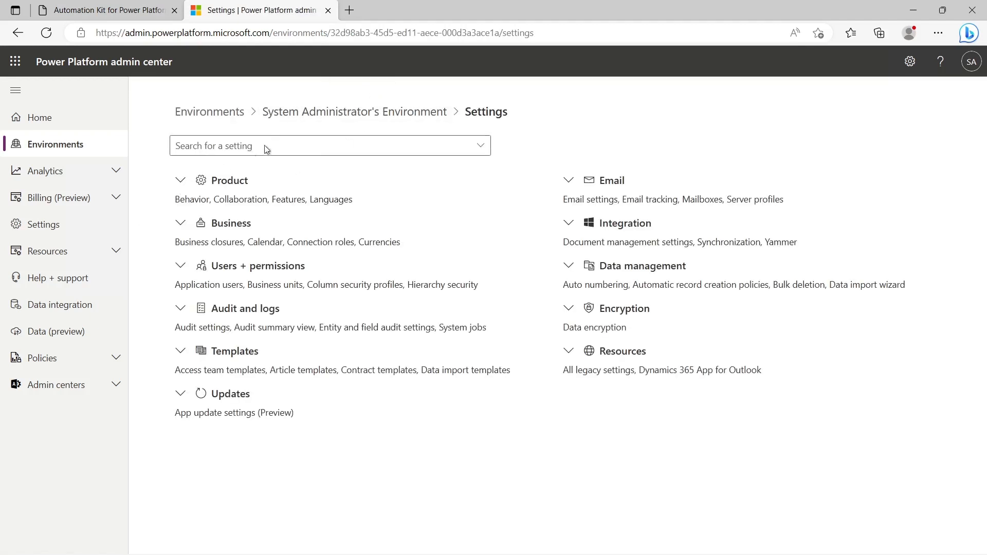
click(184, 181)
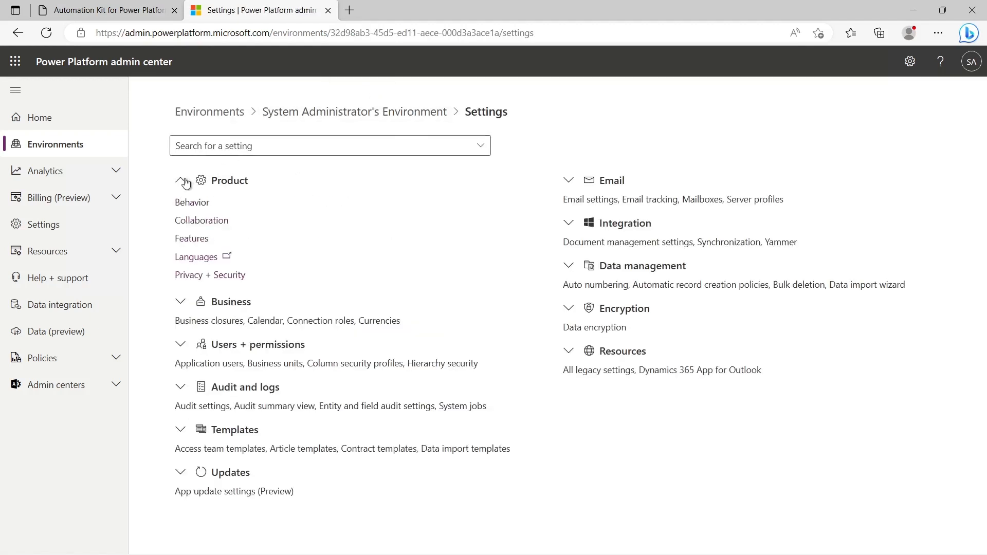
click(192, 239)
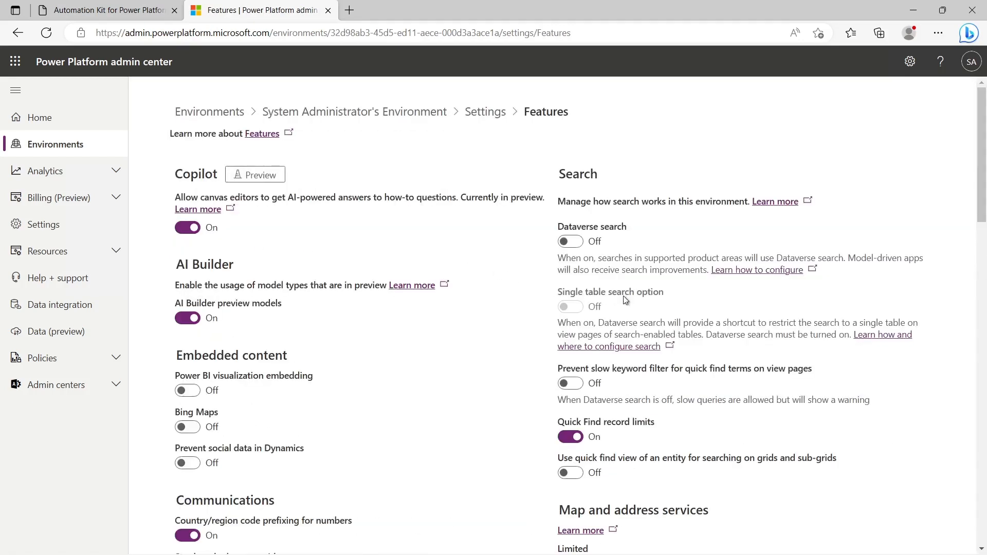
- Allow publishing of canvas apps with code components, save, and mark the Power Apps Component Framework prerequisite as done on the Automation Kit setup page
scroll(625, 300, down, 8)
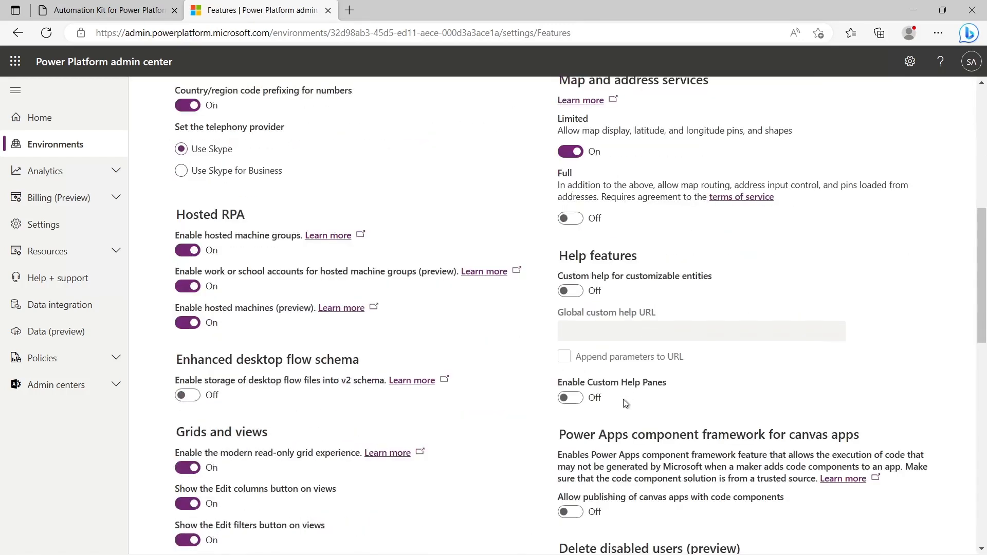
click(579, 512)
scroll(853, 370, down, 15)
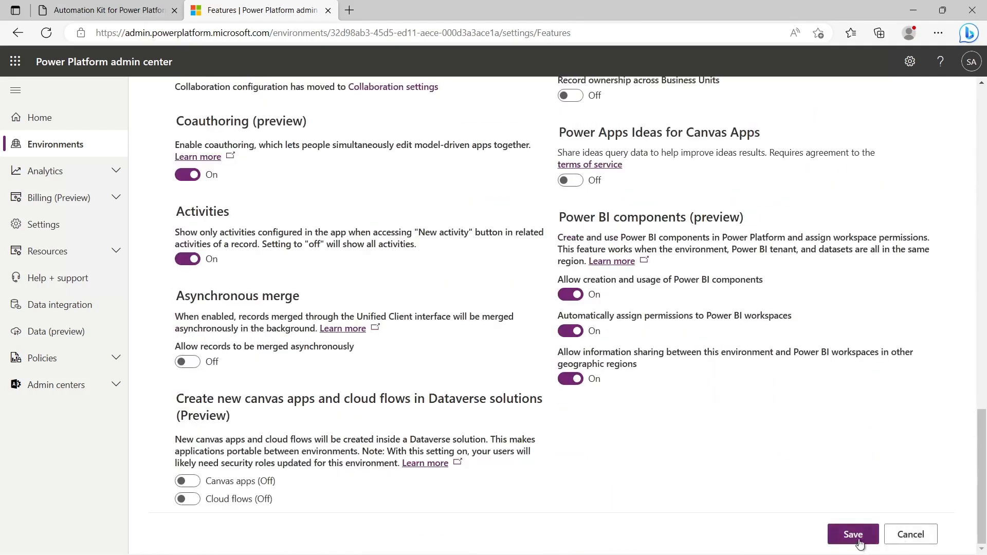
click(859, 542)
click(134, 10)
click(182, 386)
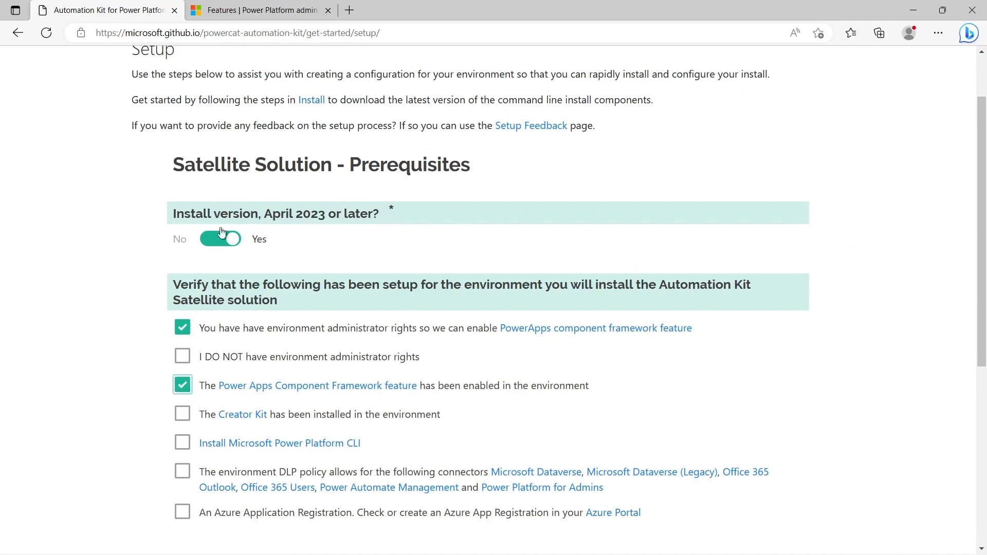
- In the Power Platform admin center, install the Creator Kit app into System Administrator's Environment, agreeing to the terms of service
click(288, 8)
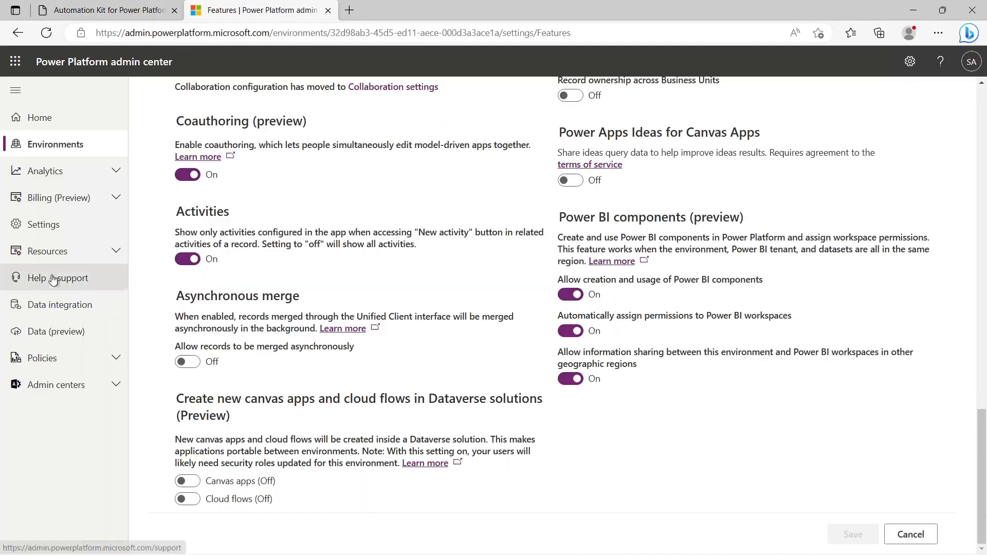
click(64, 255)
click(67, 304)
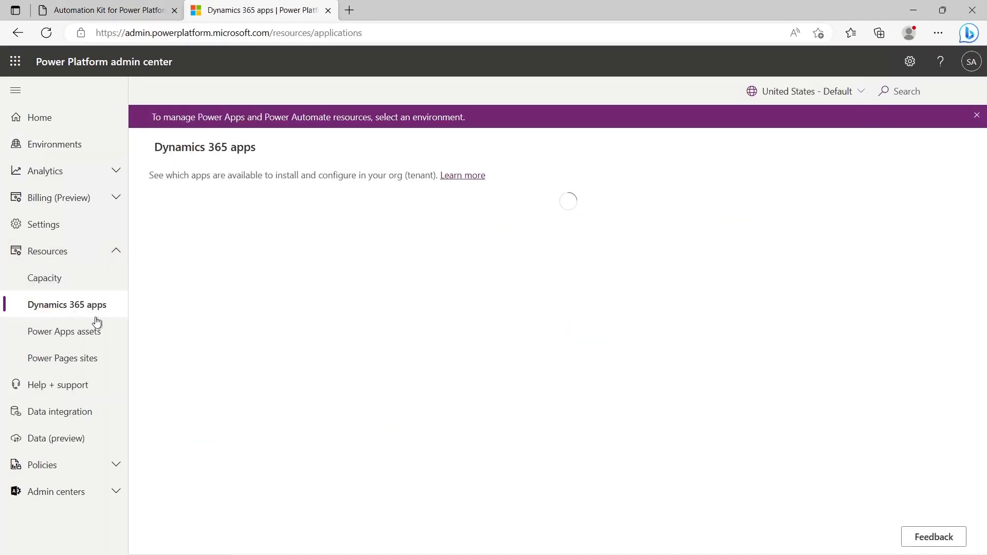
scroll(258, 342, down, 1)
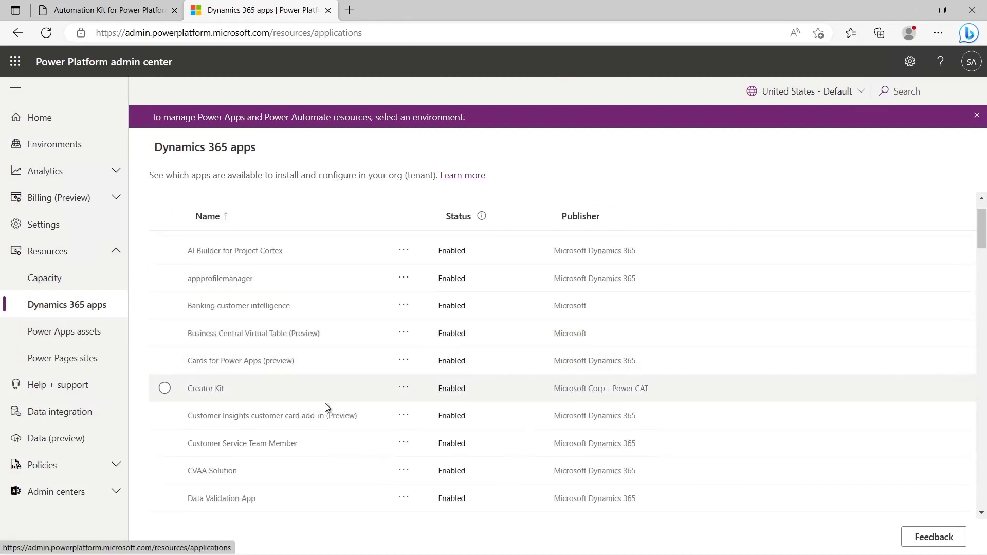
click(403, 389)
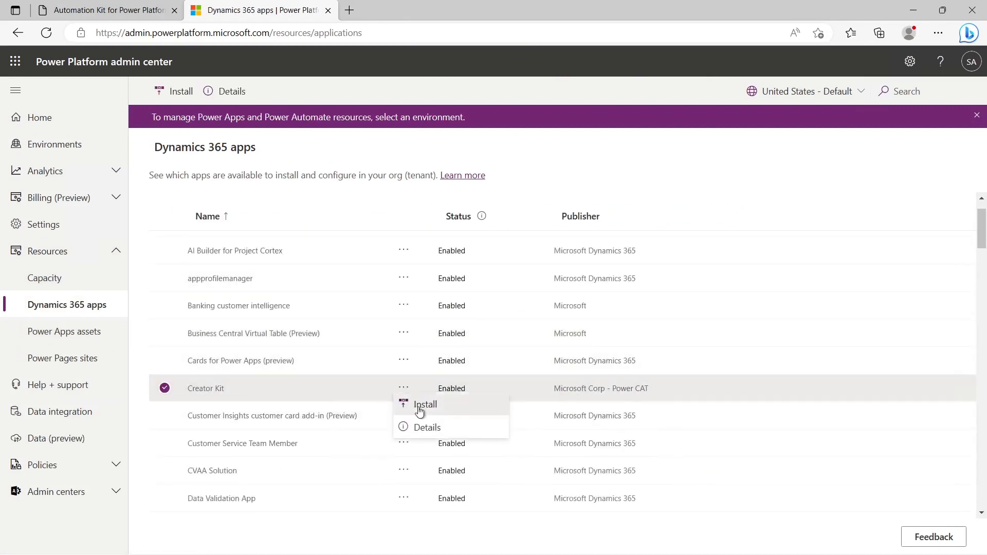
click(413, 403)
click(961, 229)
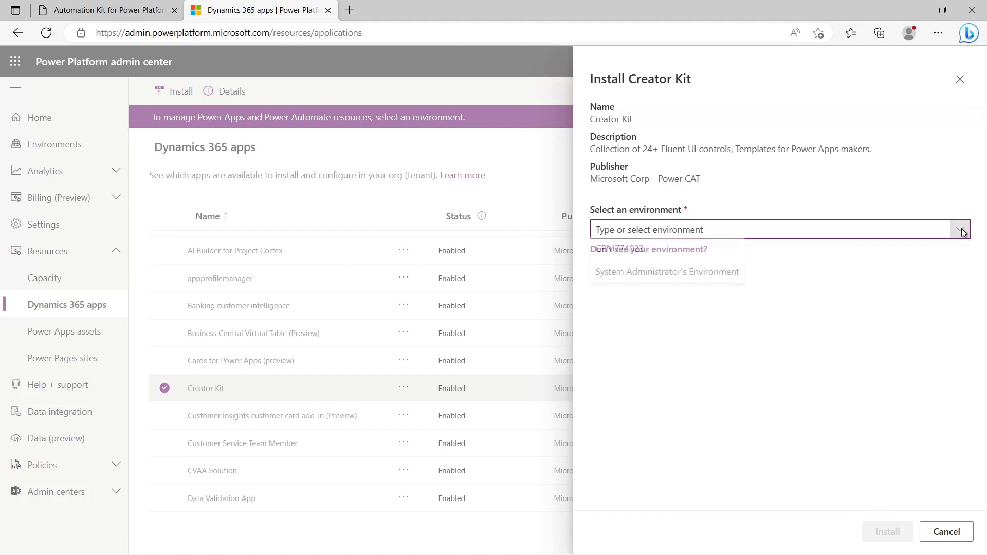
click(718, 276)
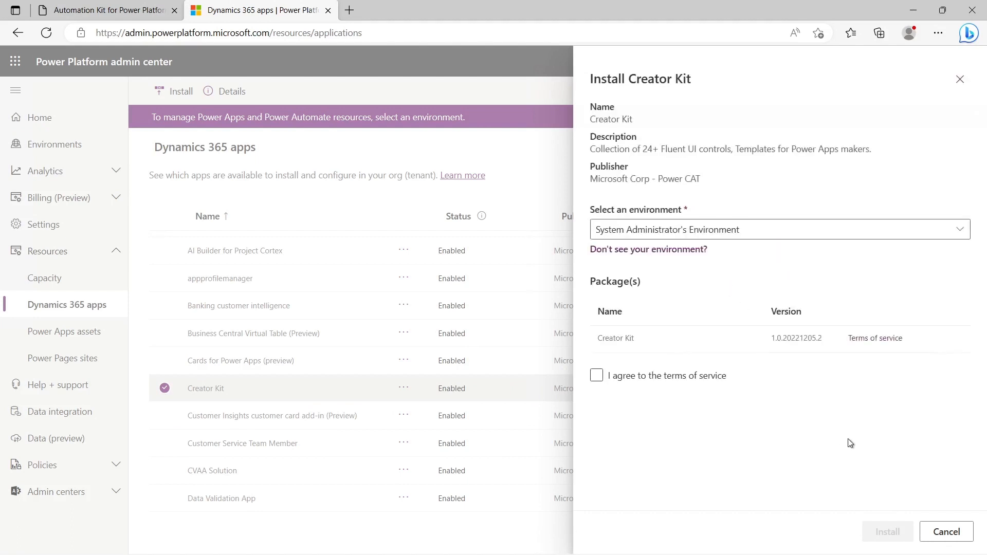
click(597, 377)
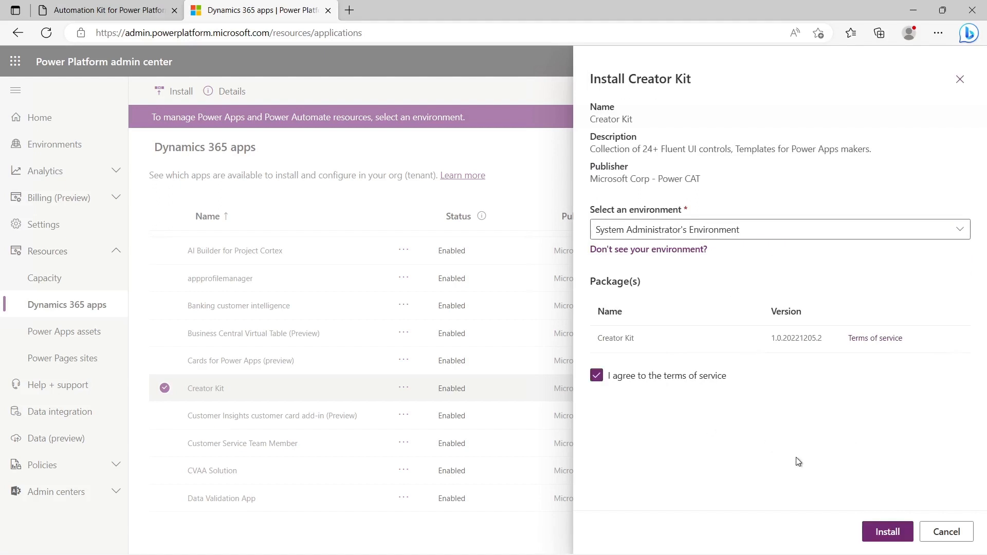
click(879, 533)
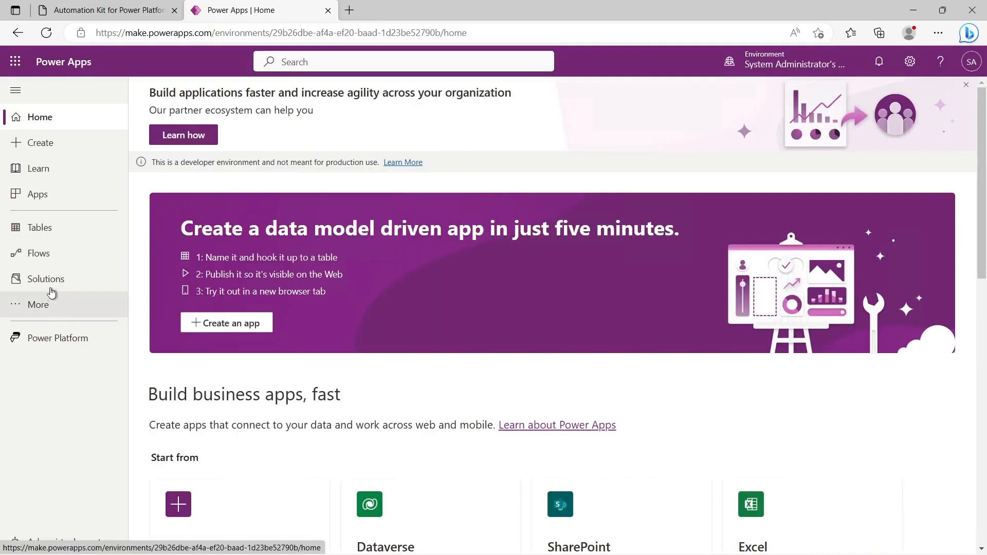
- Play the Creator Kit Reference App from the CreatorKitReferences (Canvas) solution and view its Icon and Auto Width Label pages
click(51, 289)
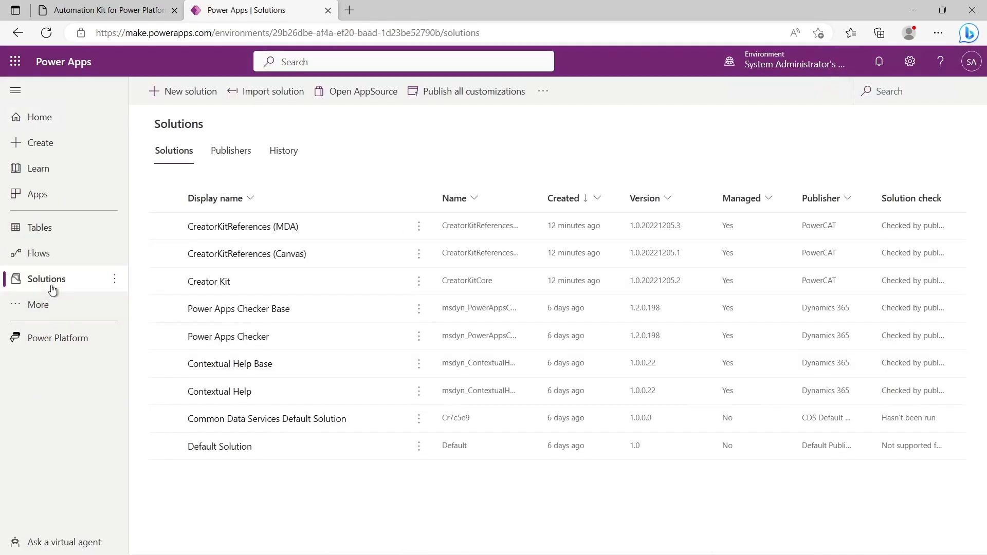
click(245, 255)
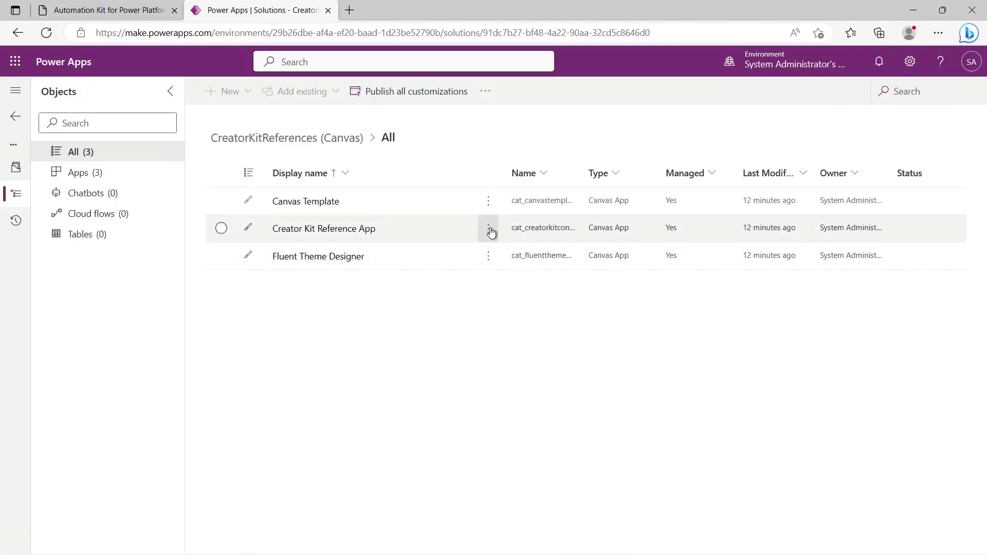
click(489, 231)
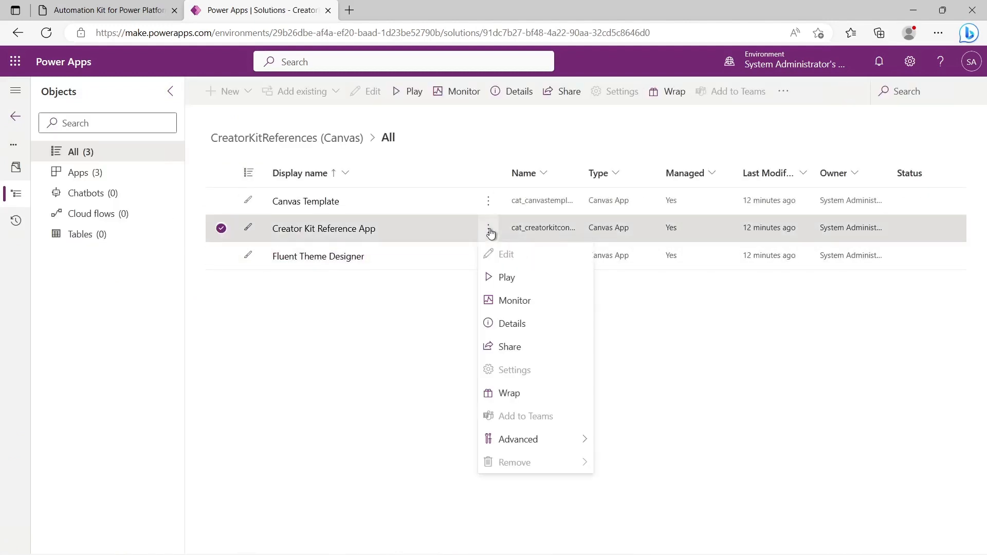
click(505, 278)
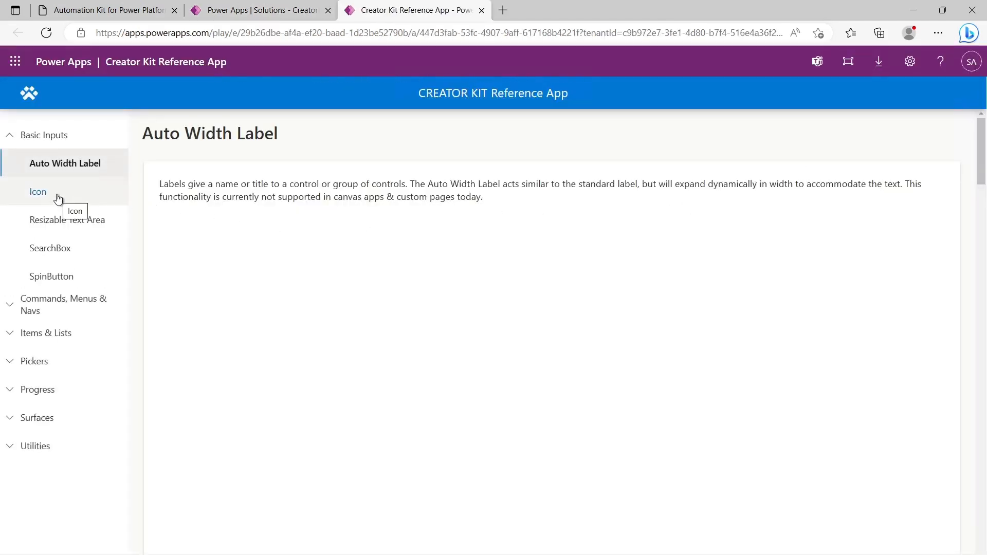
click(58, 199)
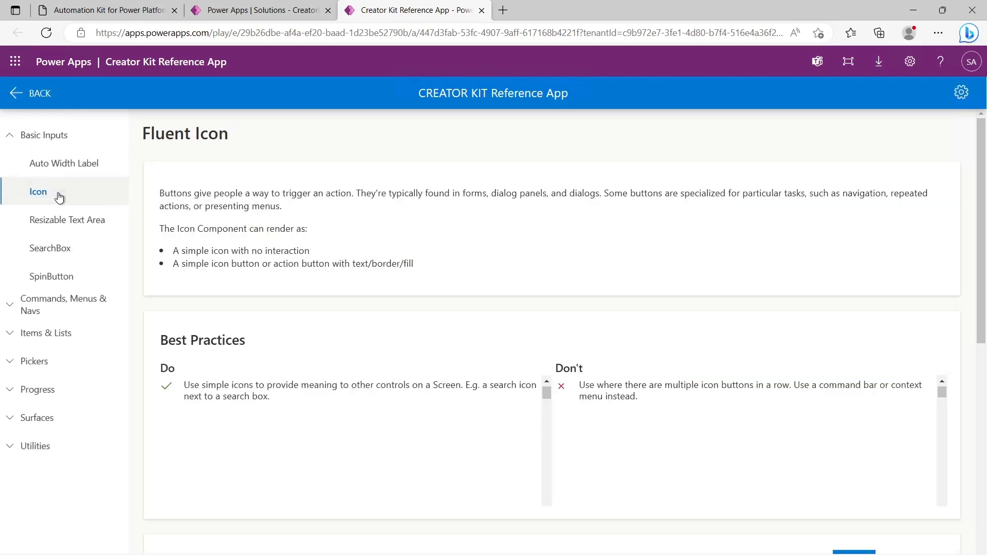
click(59, 176)
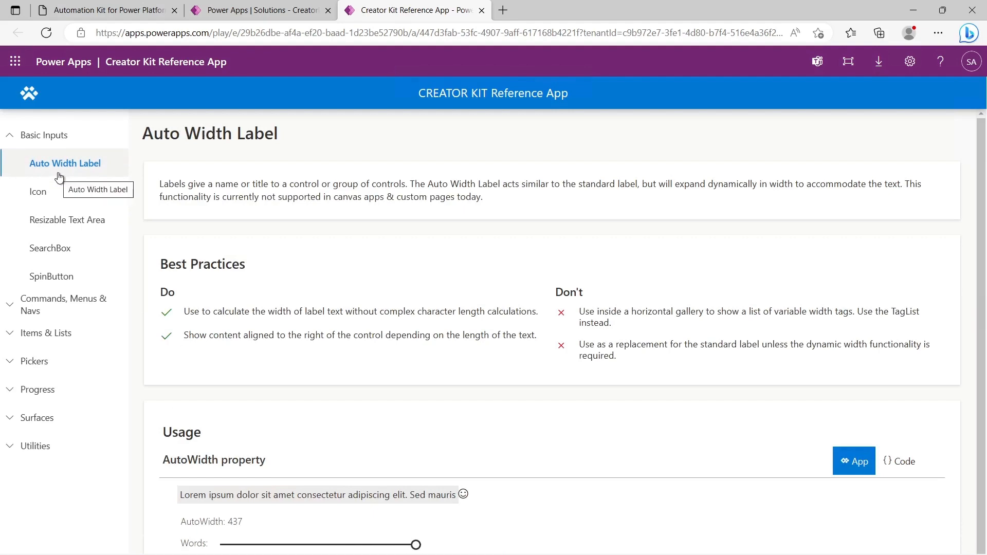
- Mark the Creator Kit as installed in the Satellite prerequisites checklist on the Automation Kit setup page
click(135, 12)
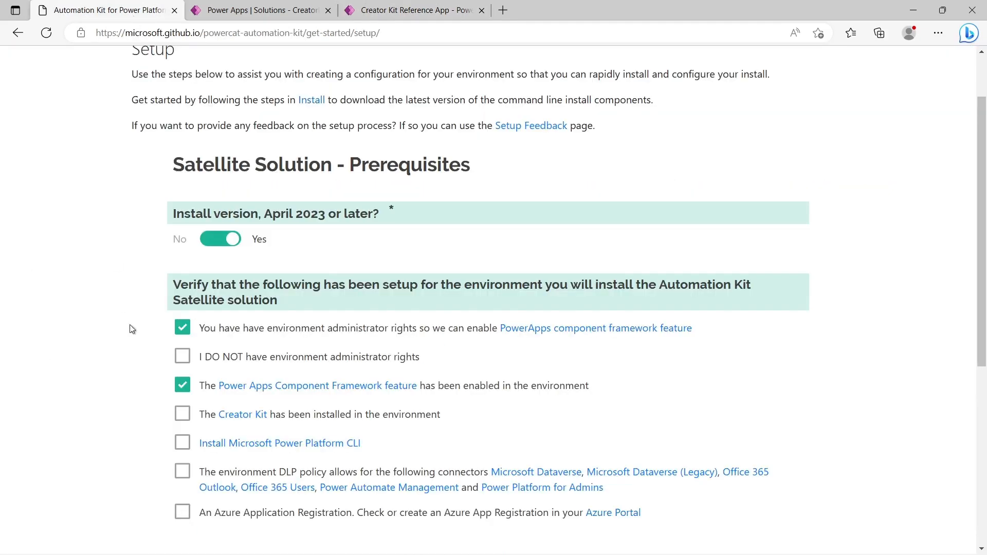
click(185, 415)
click(183, 440)
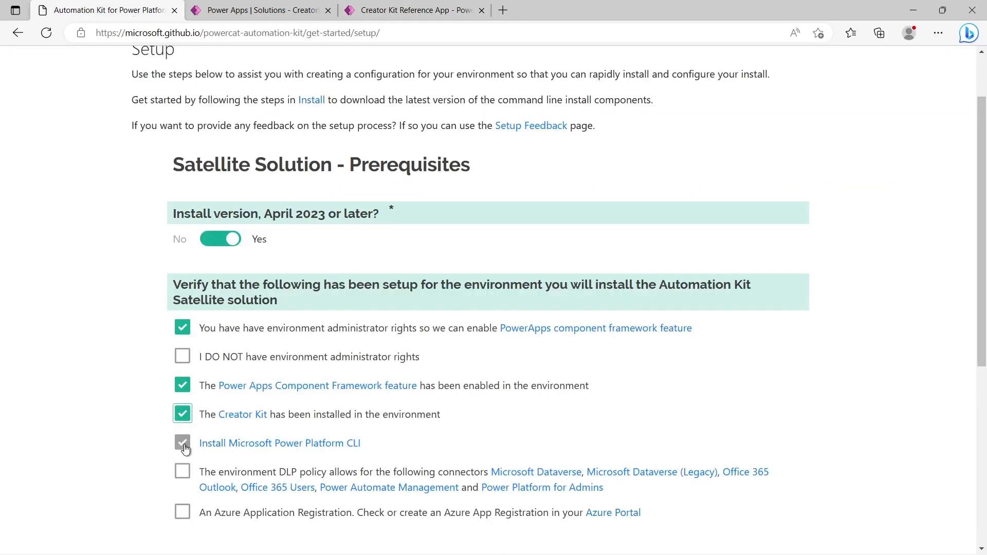
- Open the Microsoft Power Platform CLI installation documentation and look up the Windows installation method
click(246, 444)
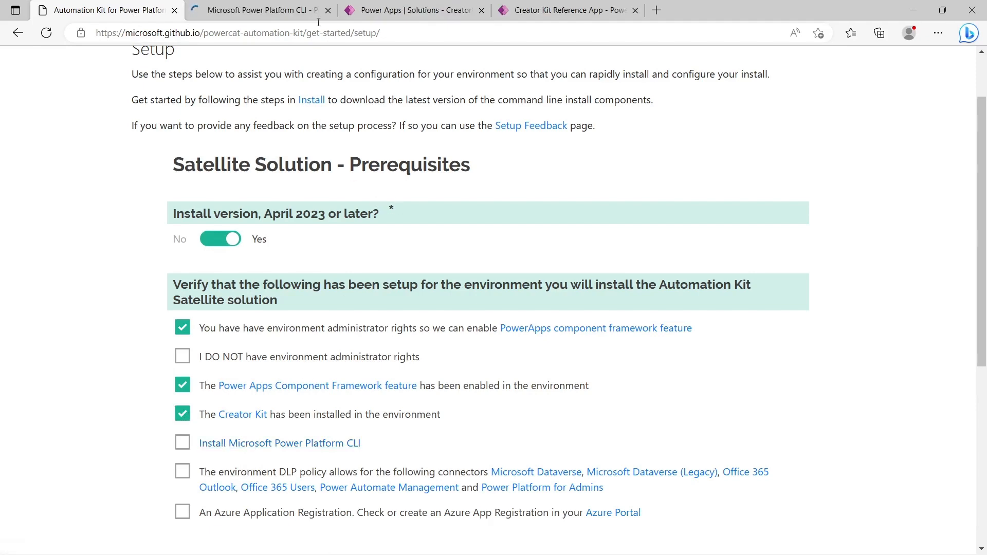
click(272, 16)
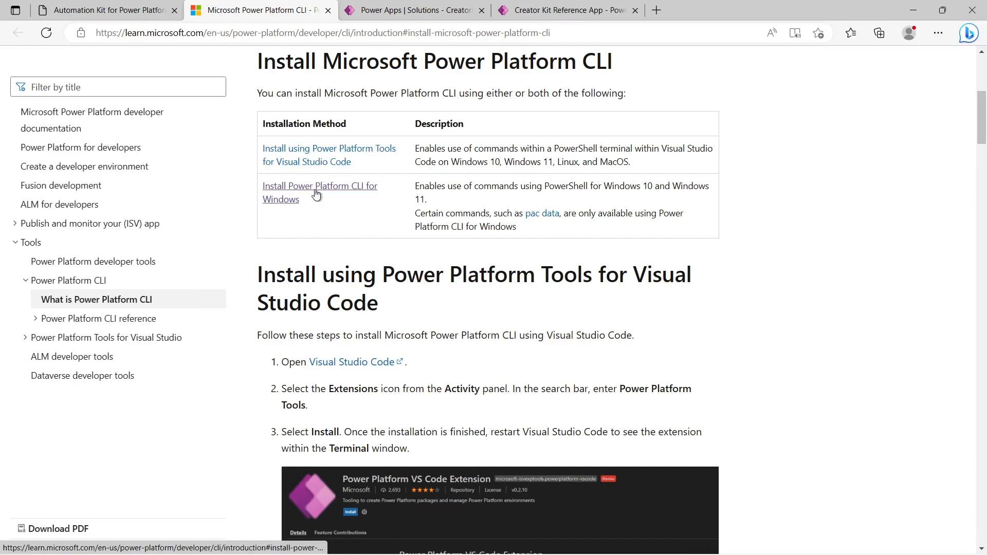
click(283, 202)
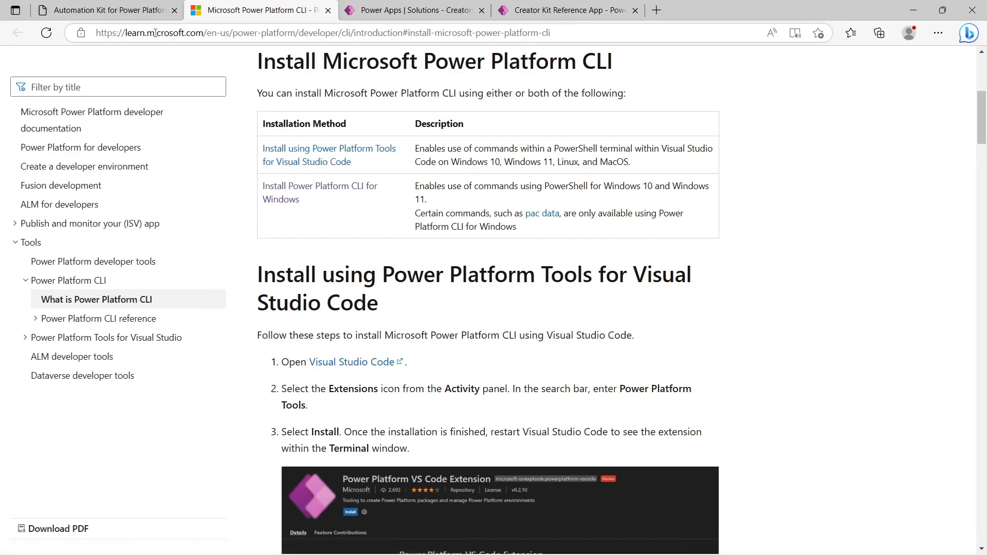
- Mark the Microsoft Power Platform CLI and environment DLP policy prerequisites as done on the Automation Kit setup page
click(143, 17)
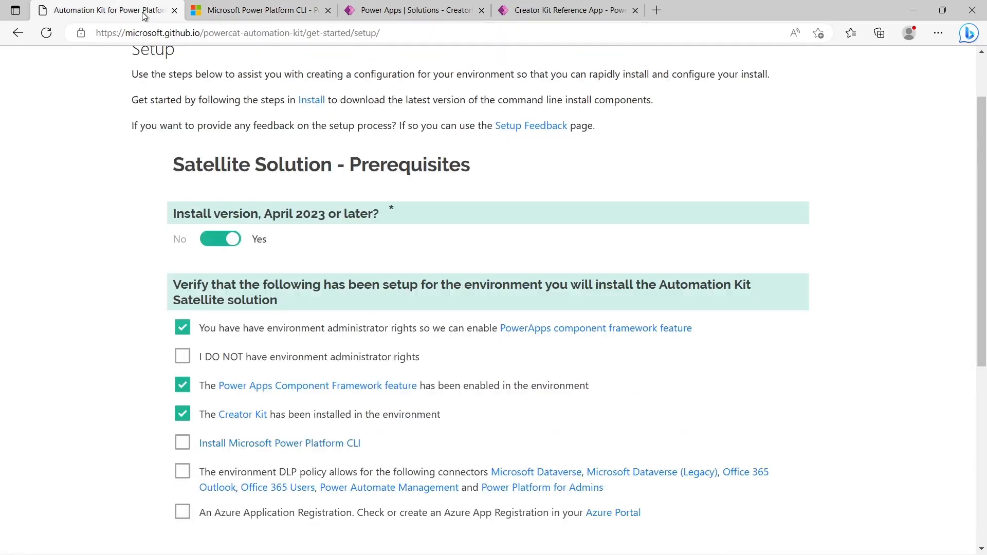
click(183, 442)
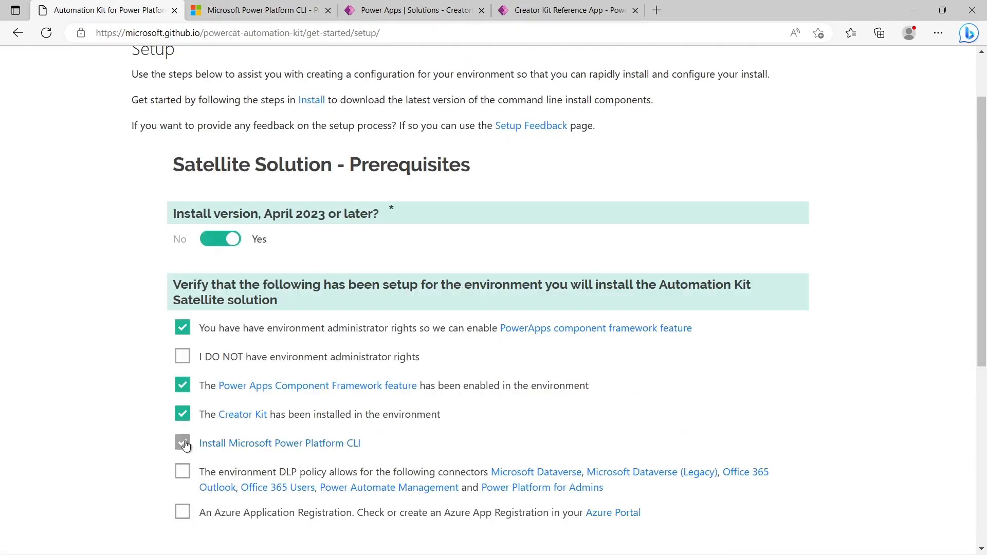
click(184, 473)
- Register a new single-tenant application named automation-kit-satellite in the Azure Portal
ctrl+click(611, 513)
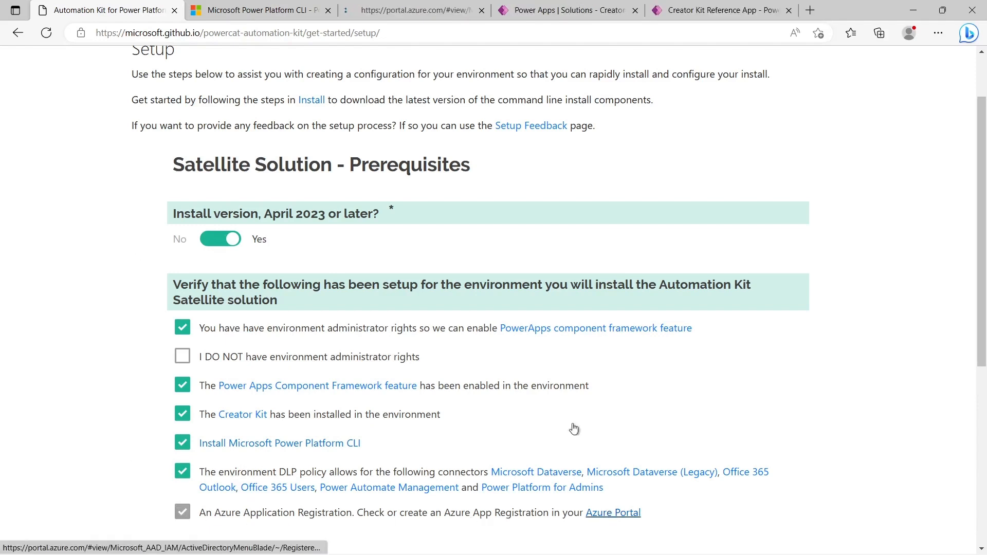
click(392, 10)
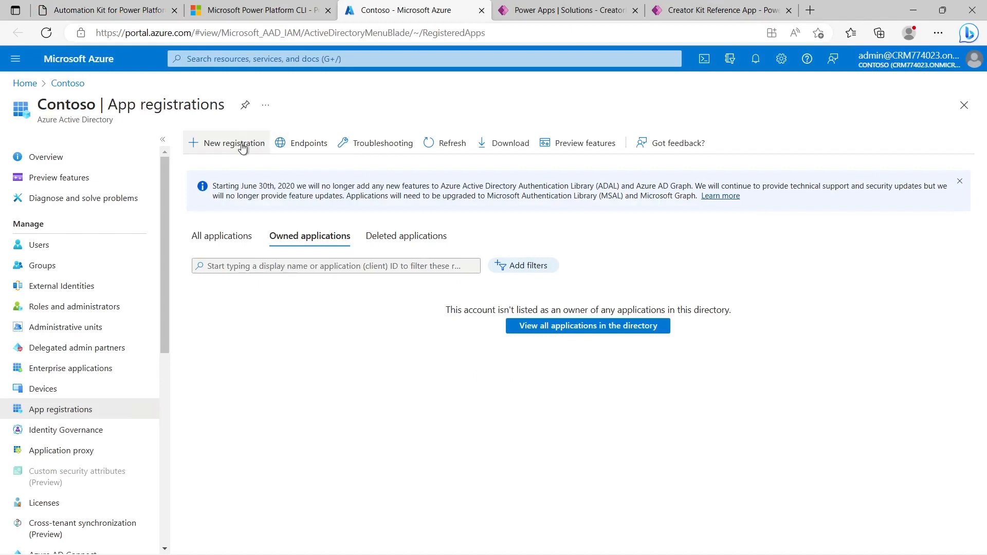
click(242, 147)
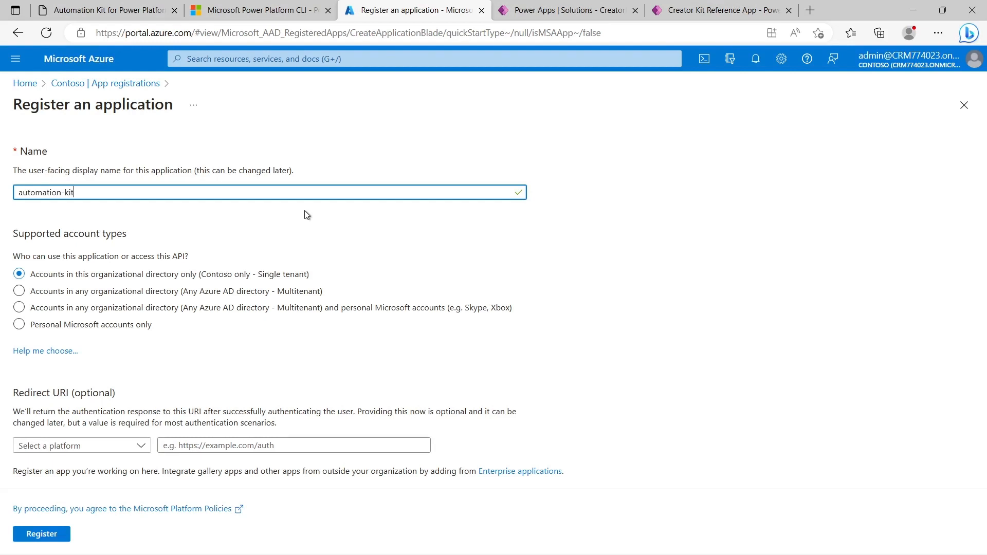
text(automation-kit-satellite)
click(37, 534)
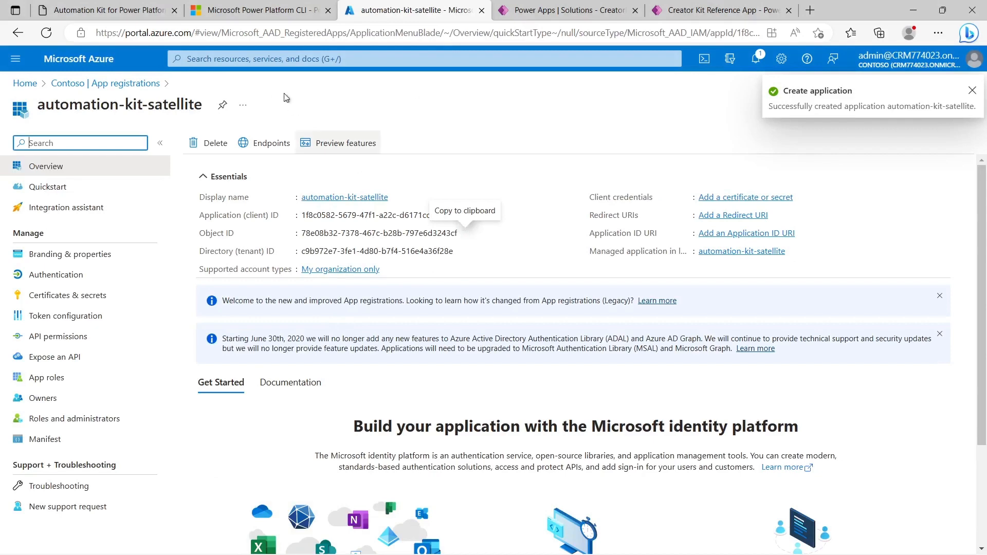
- Mark the Azure Application Registration prerequisite as done on the Automation Kit setup page and proceed to the Satellite Solution connections
click(142, 11)
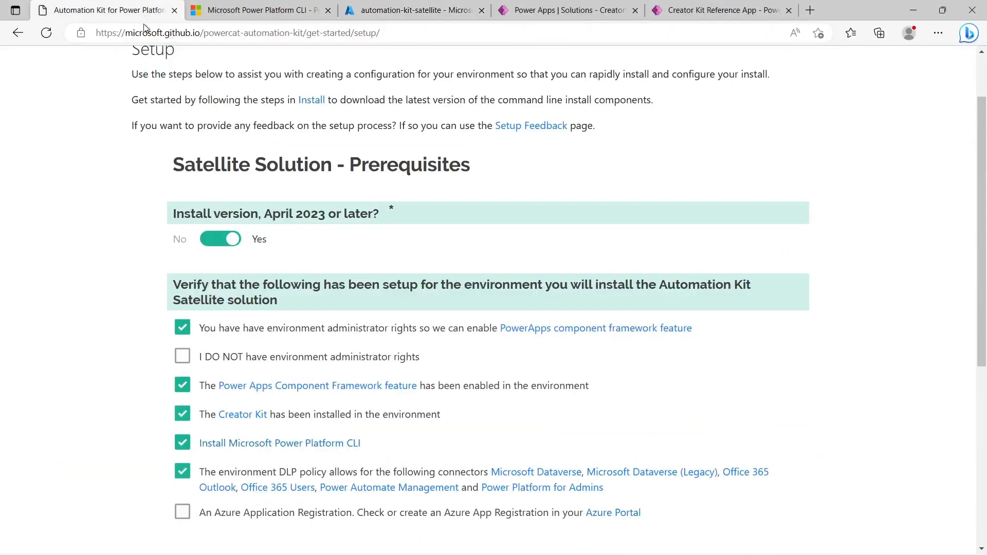
click(181, 512)
scroll(439, 479, down, 1)
scroll(439, 481, down, 1)
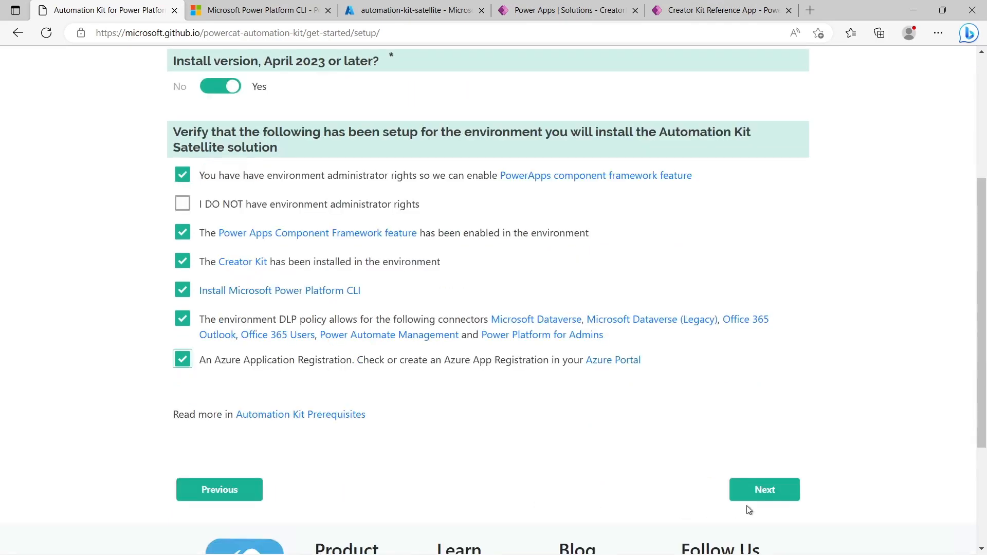
click(764, 494)
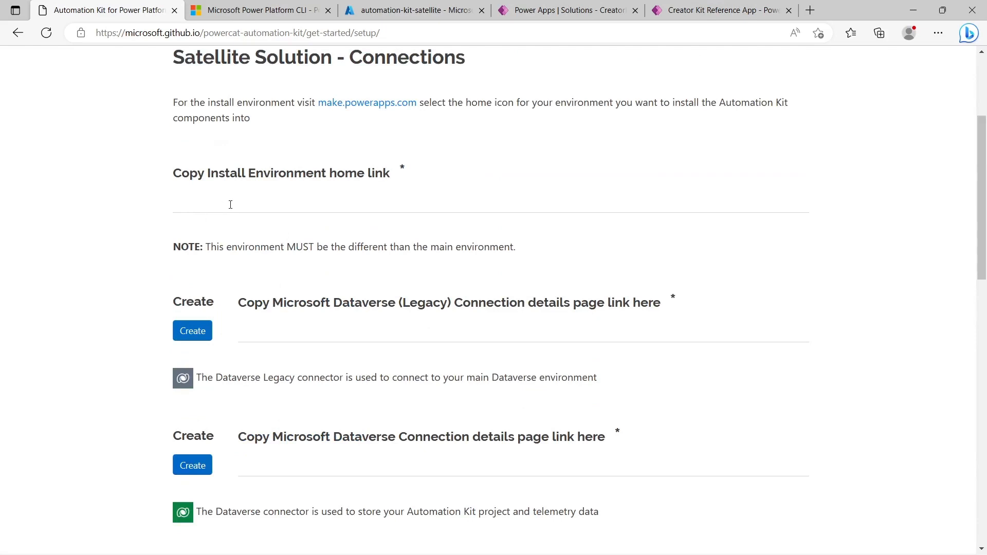
- Copy the Power Apps home link of System Administrator's Environment into the Install Environment home link field on the Automation Kit setup page
ctrl+click(376, 103)
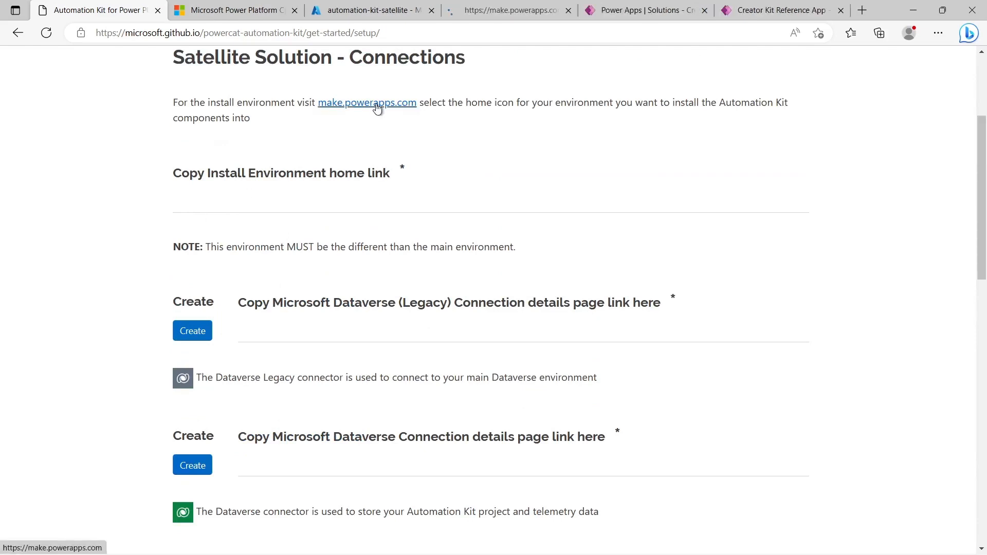
click(479, 9)
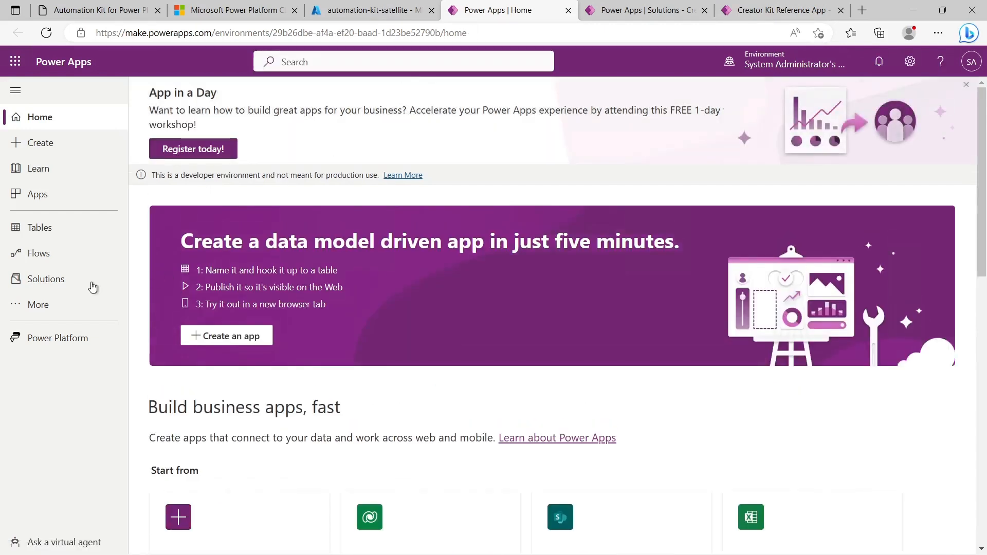
click(51, 281)
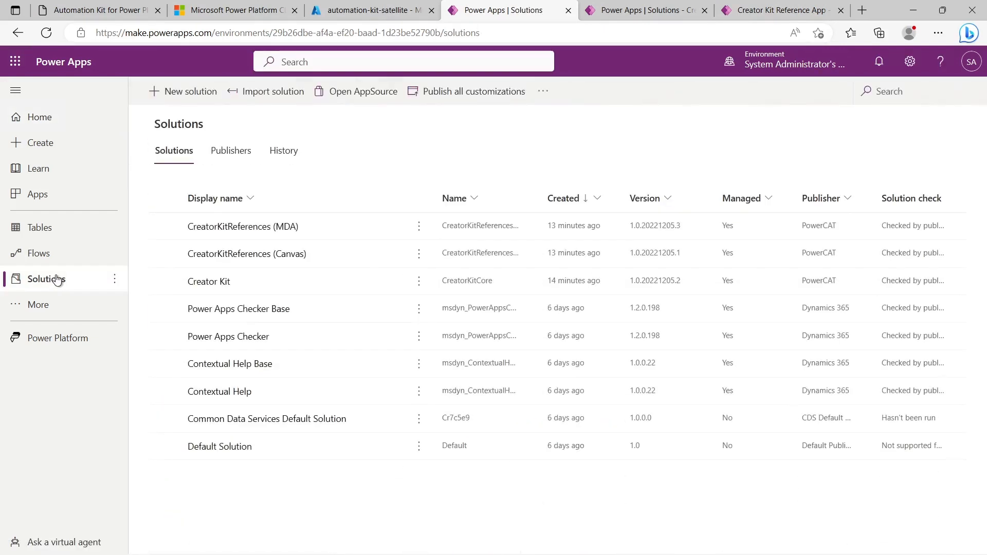
click(41, 118)
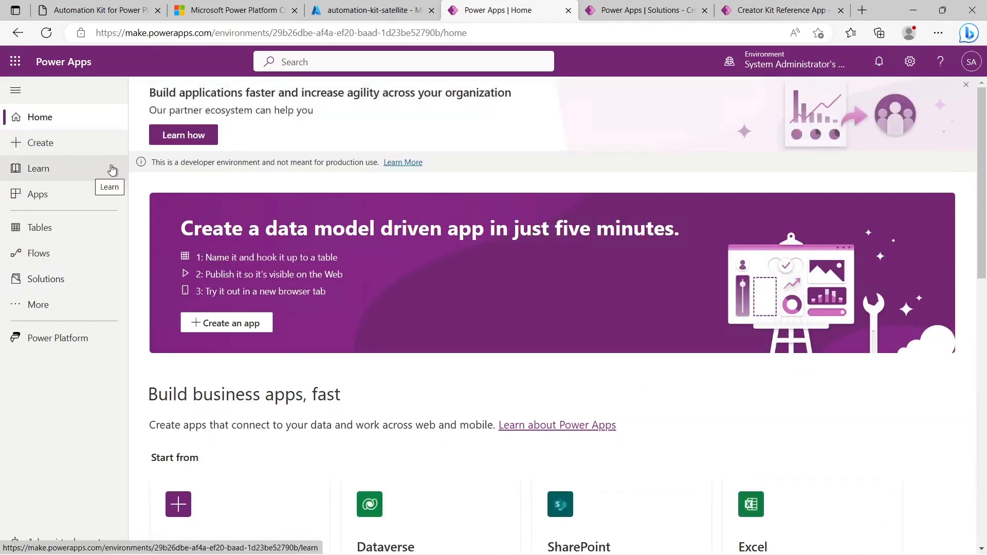
click(406, 33)
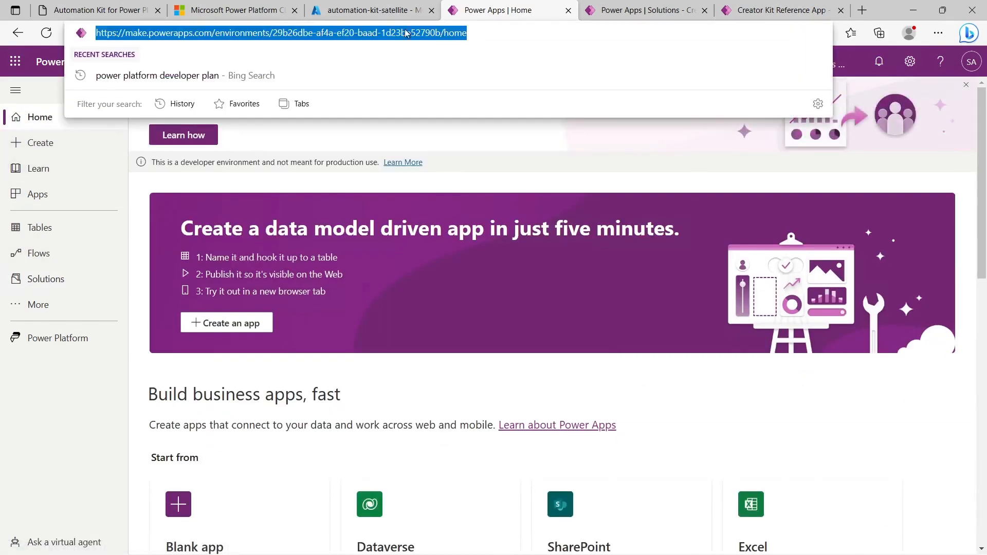
click(125, 12)
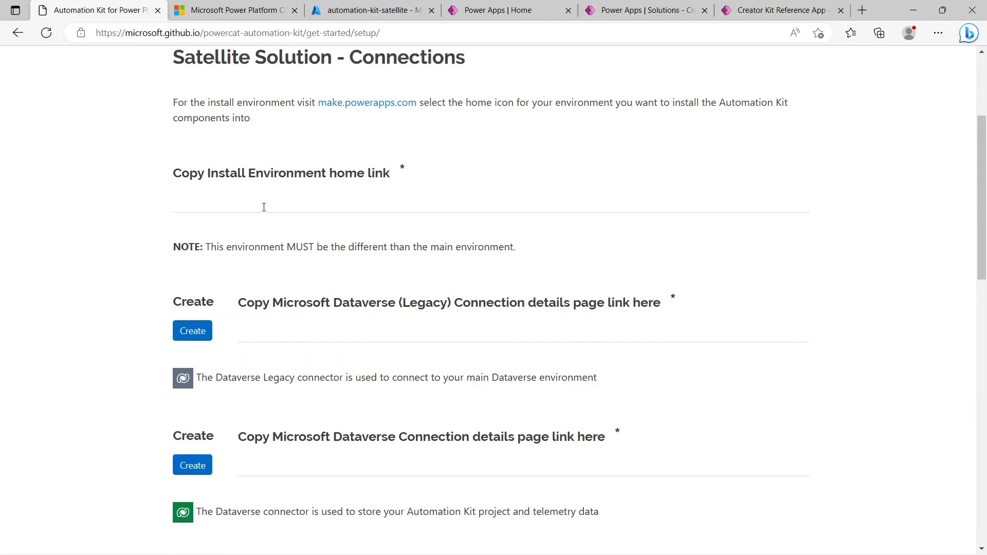
click(264, 207)
text(https://make.powerapps.com/environments/29b26dbe-af4a-a535-baad-1d23ae52798a/home)
- Create the Microsoft Dataverse (Legacy) connection in the satellite environment and copy its details page link into the matching setup field
click(192, 330)
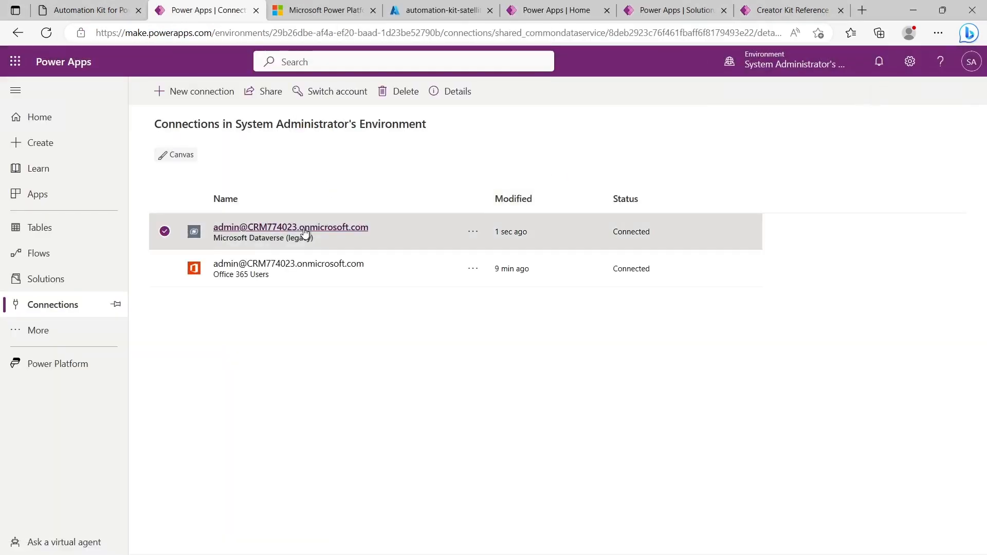
click(359, 226)
click(358, 34)
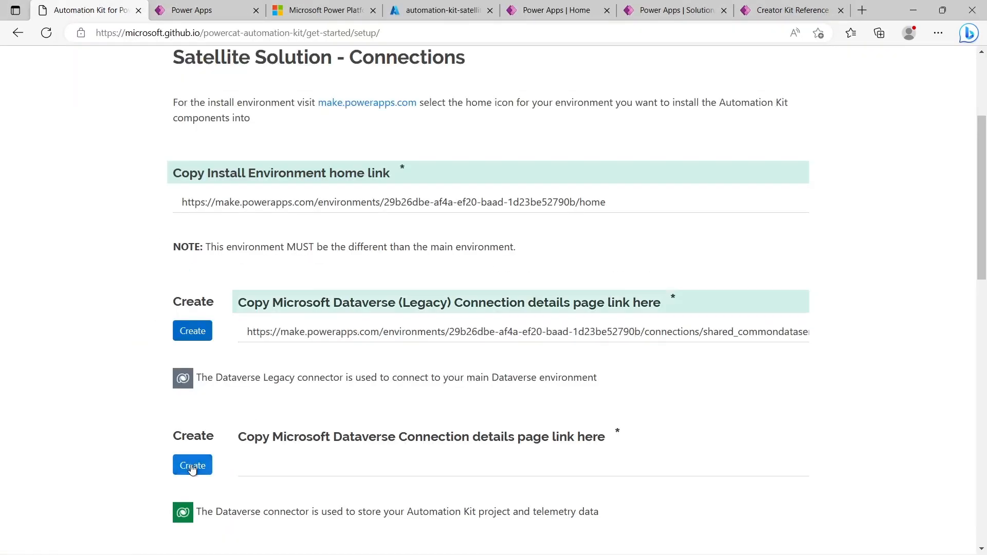
- Create the Microsoft Dataverse connection from the setup page and copy the link of its details page
click(194, 464)
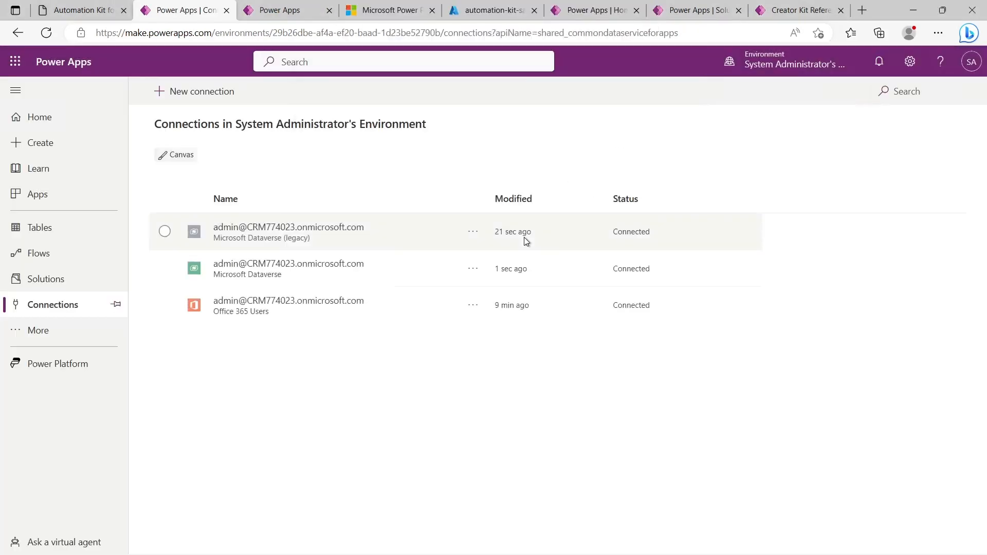
click(524, 228)
click(357, 34)
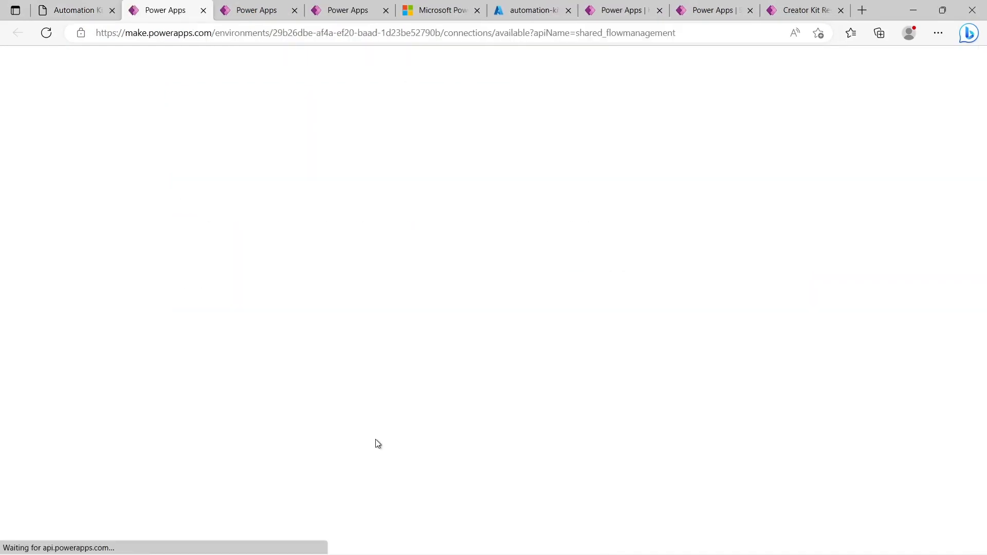
- Create the Power Automate Management connection and open its details, and create the Office 365 Outlook connection
click(493, 190)
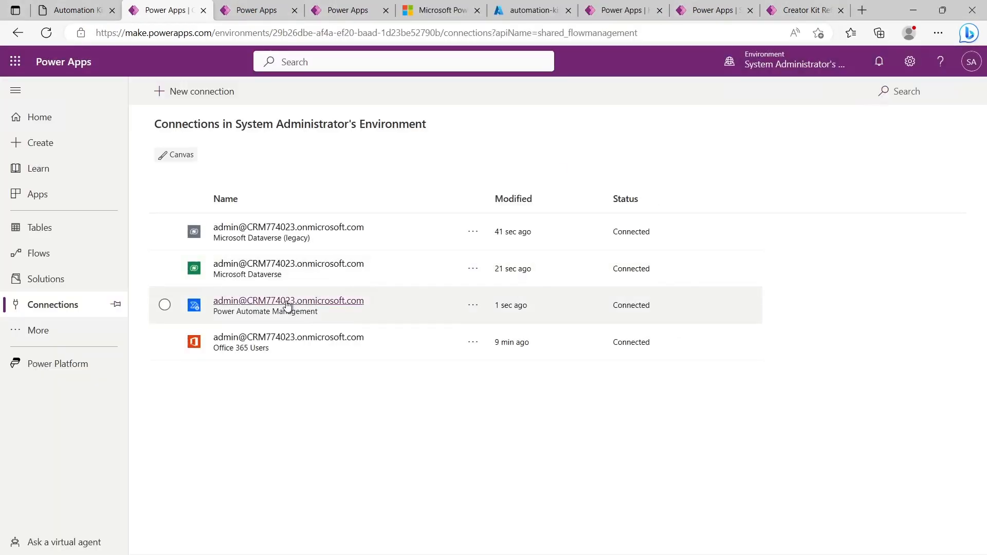
click(287, 302)
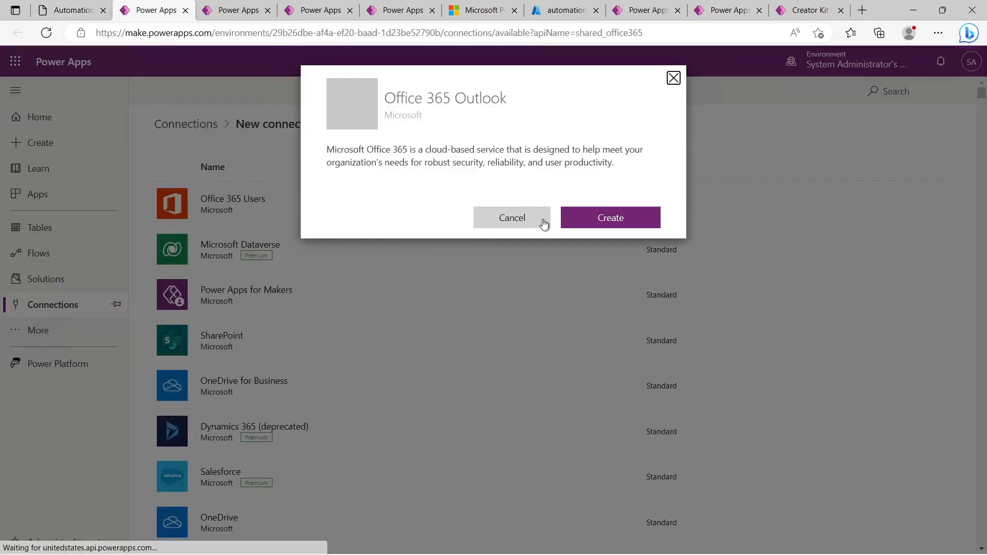
click(570, 218)
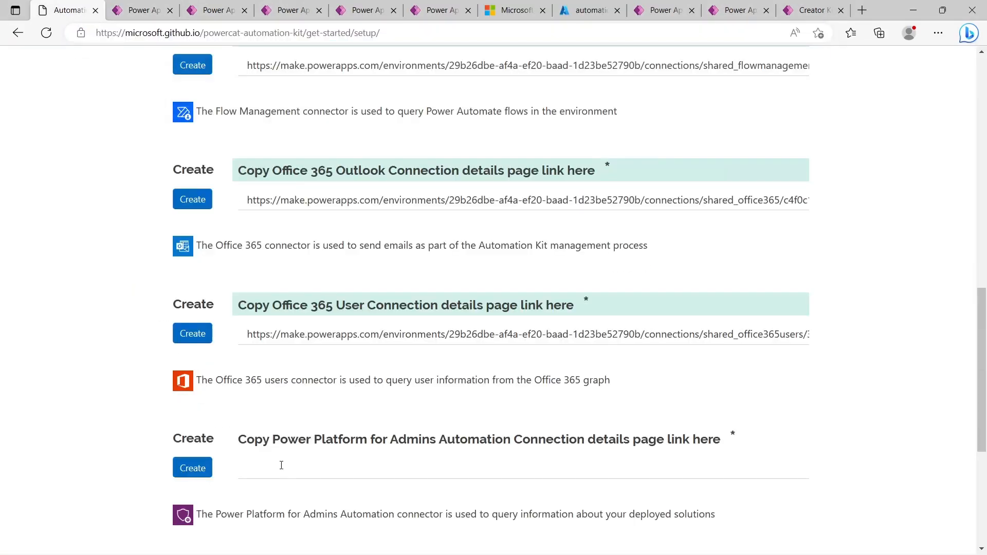
- Paste the Power Platform for Admins connection details link into its setup field and proceed to the Environment Variables / Settings page
click(282, 464)
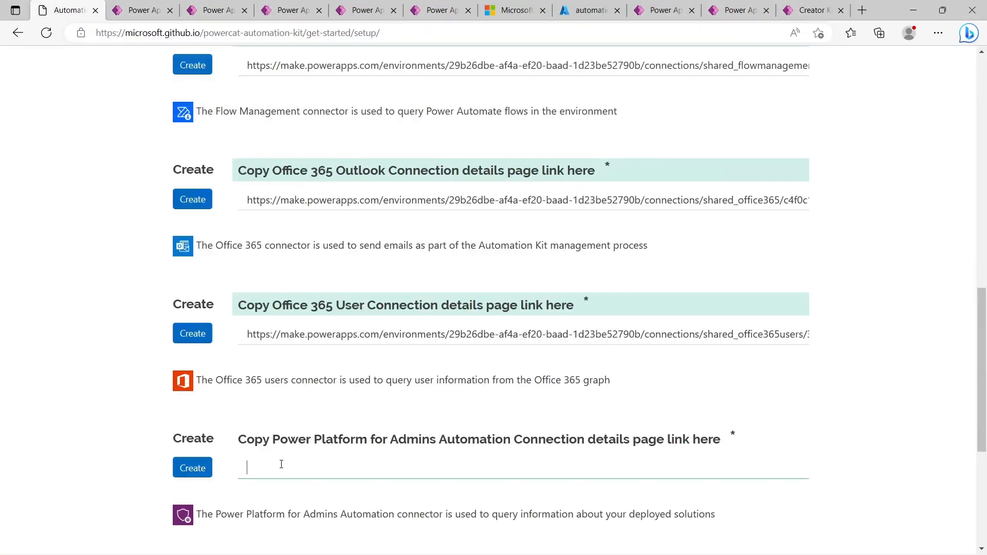
key(ctrl+v)
scroll(420, 455, down, 2)
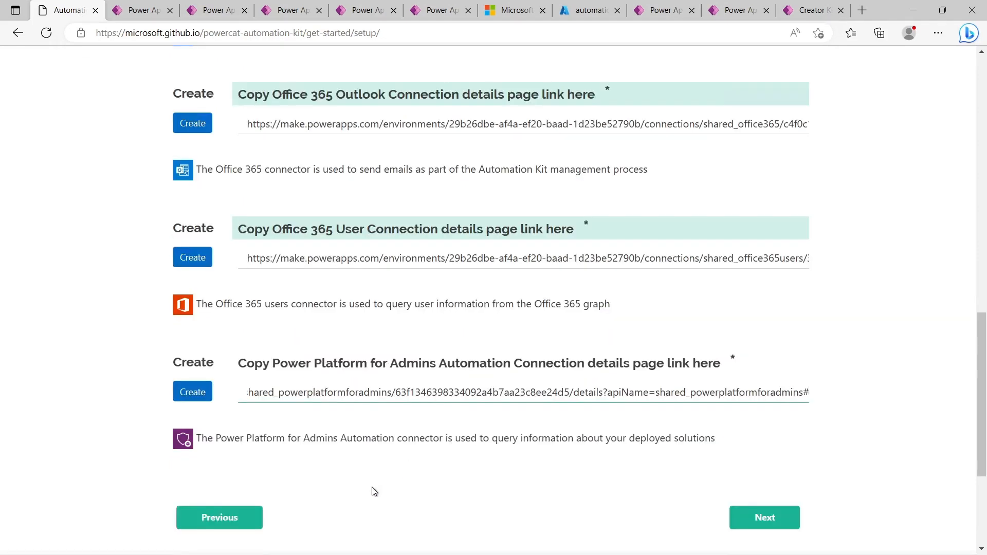
click(759, 519)
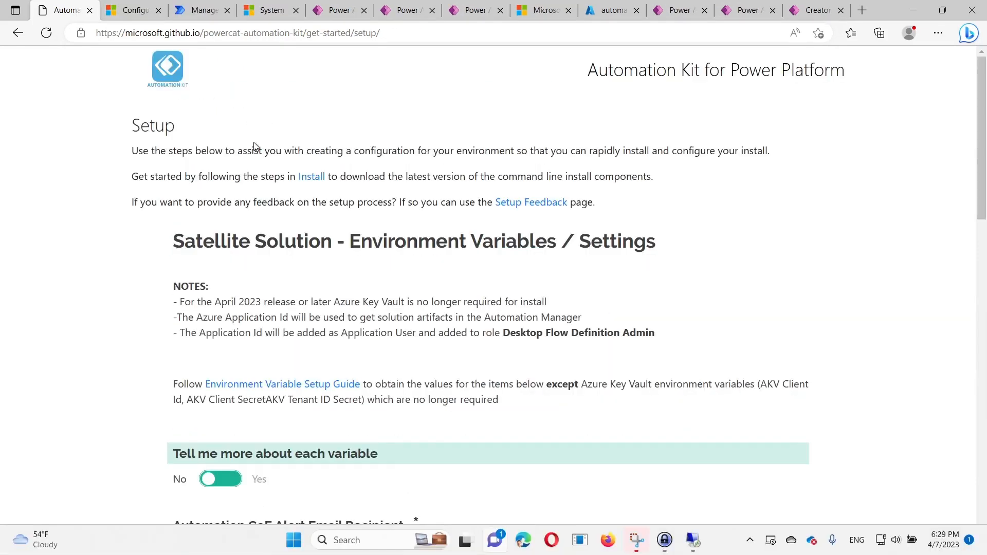
- Turn on the explanations for each variable and enter the recipient's email address as the Automation CoE Alert Email Recipient
click(222, 479)
scroll(288, 416, down, 3)
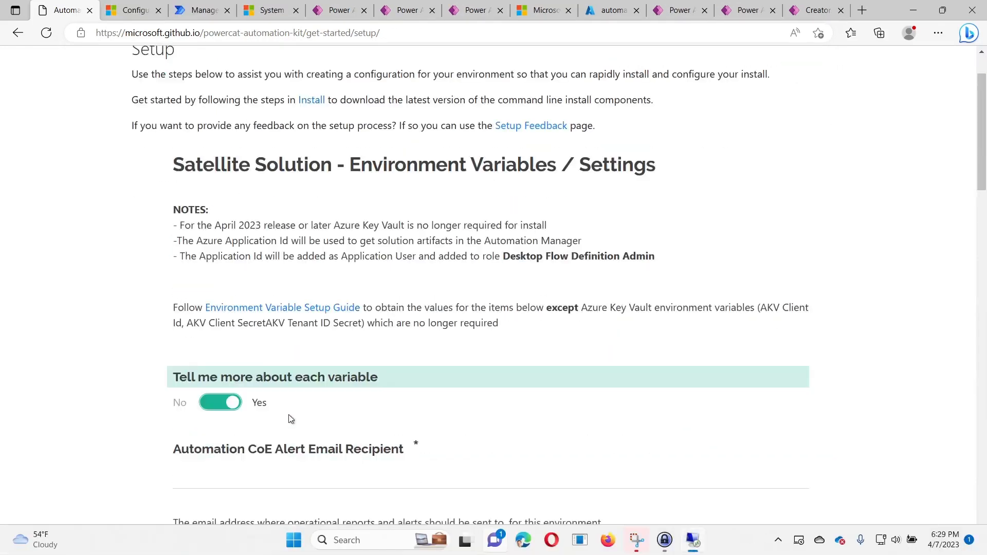
scroll(289, 414, down, 4)
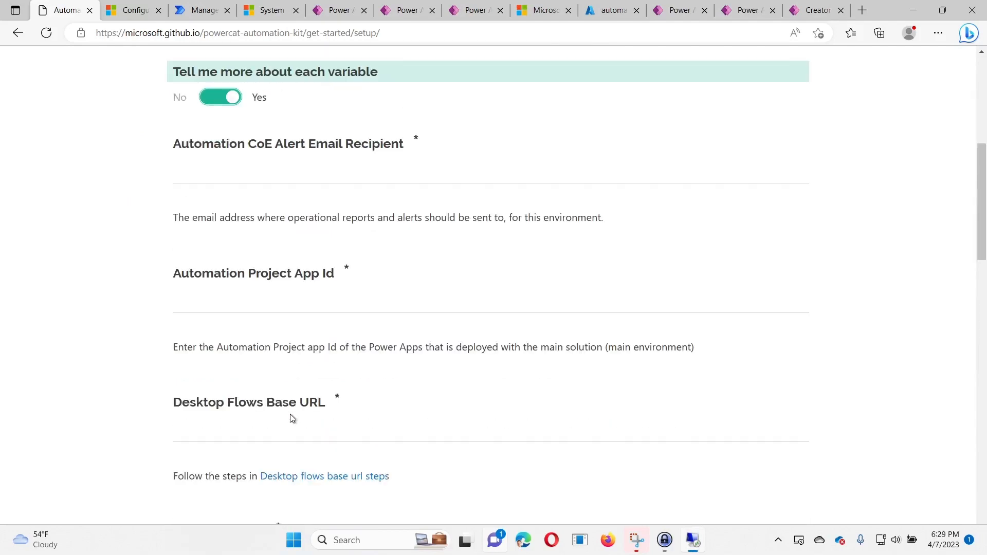
scroll(290, 411, down, 2)
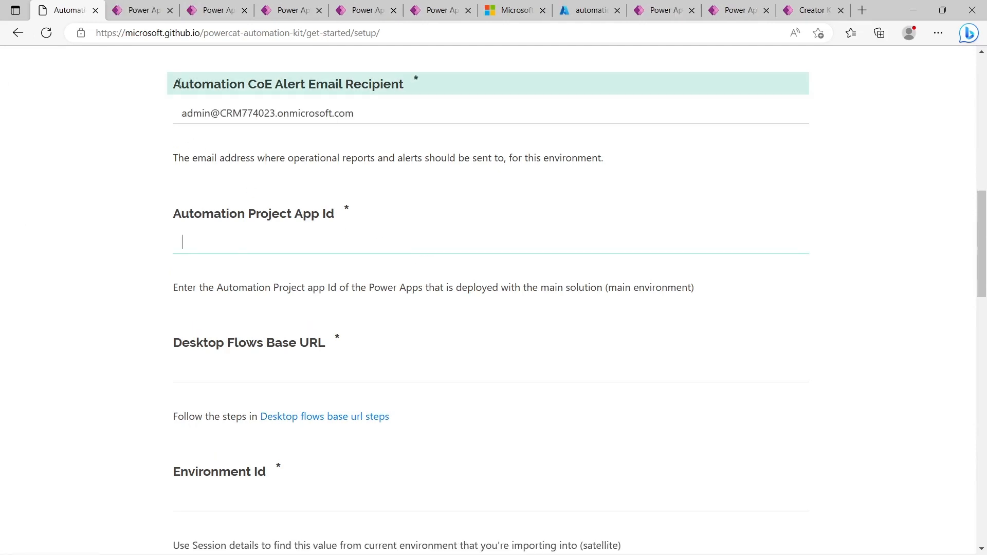
- Switch Power Apps to the CRM774023 environment and open the list of apps in the Automation CoE Main solution
click(198, 15)
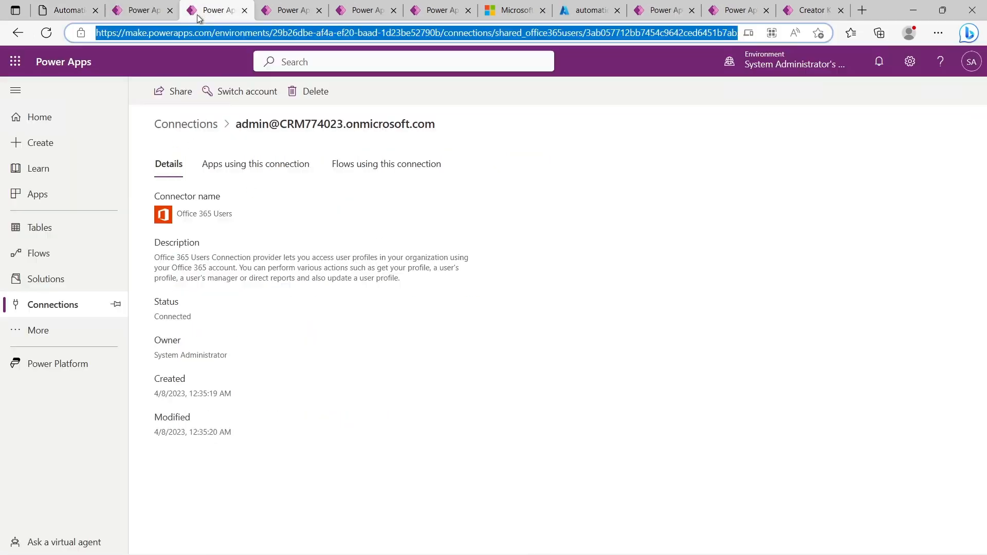
click(772, 64)
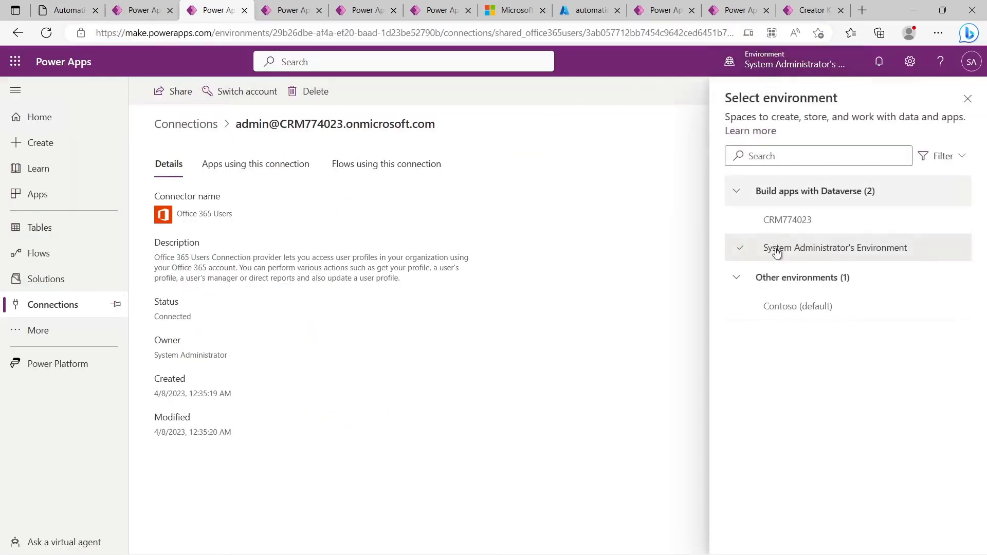
click(780, 230)
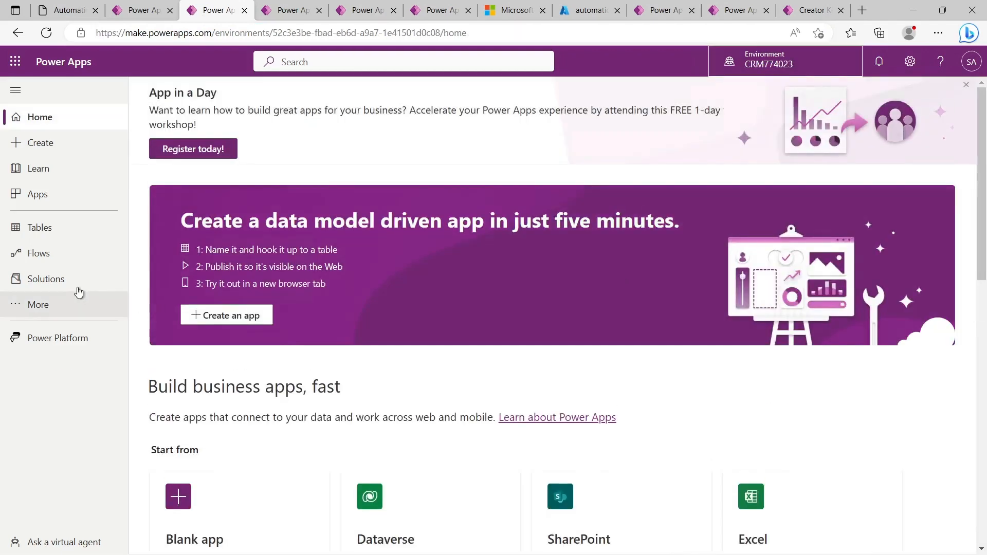
click(65, 279)
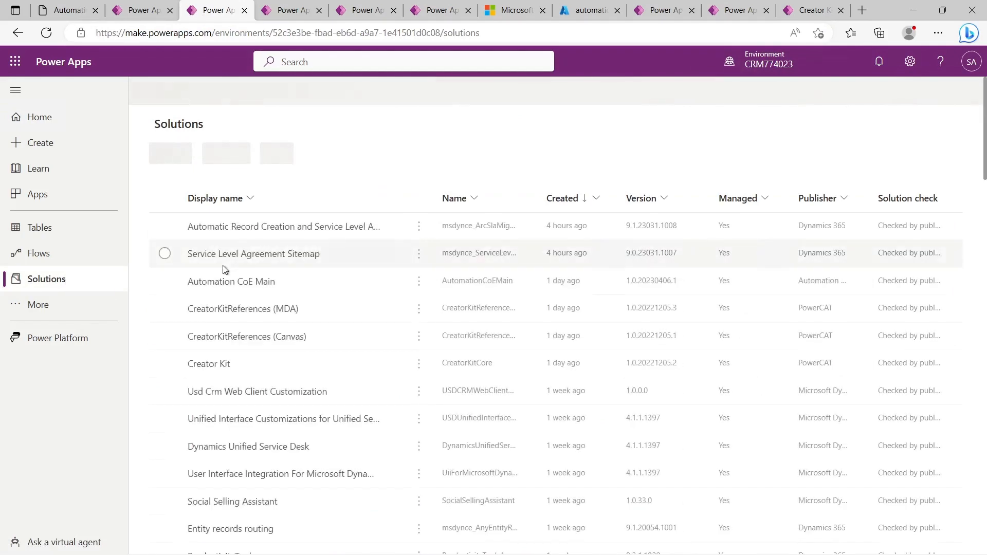
click(226, 281)
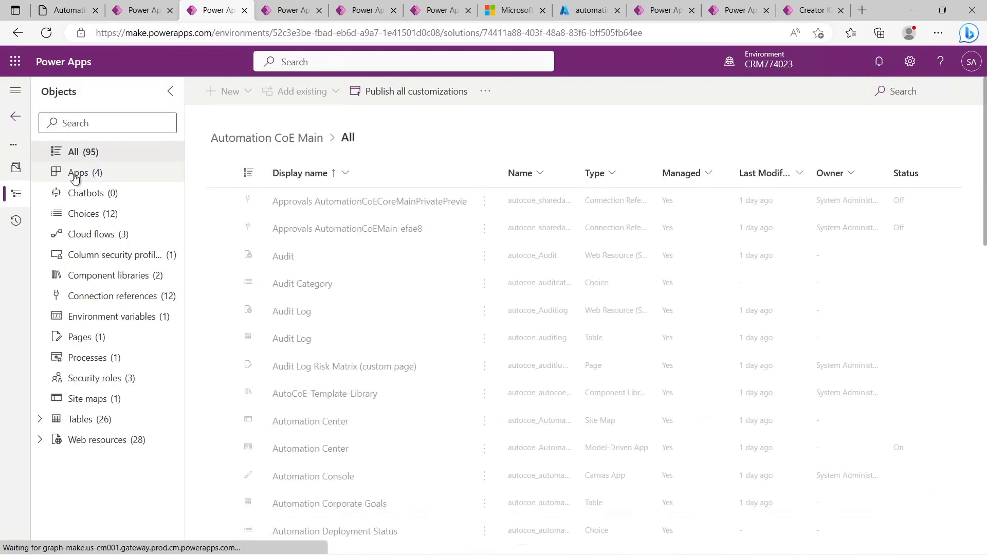
click(77, 173)
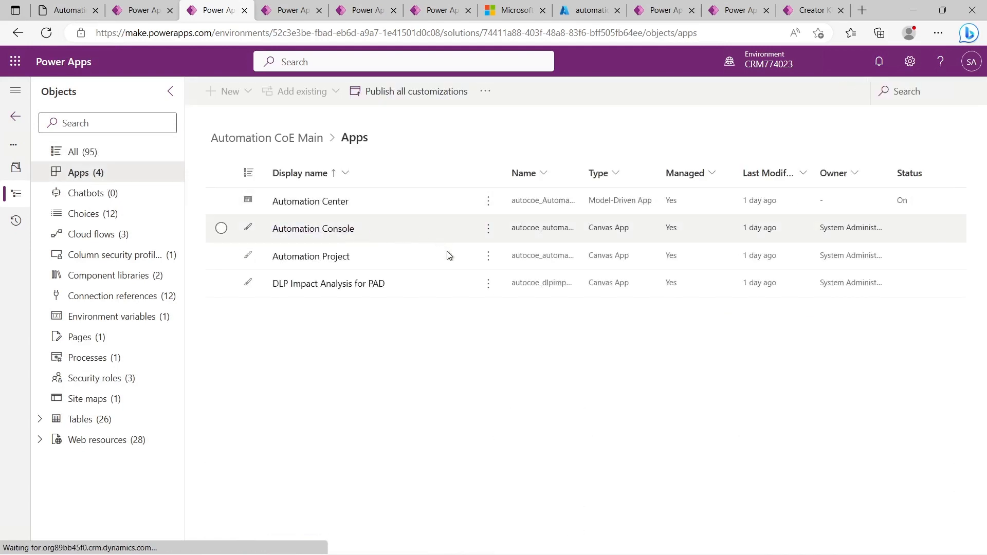
- Copy the App ID from the Automation Project app's details into the Automation Project App Id field on the setup page
click(487, 258)
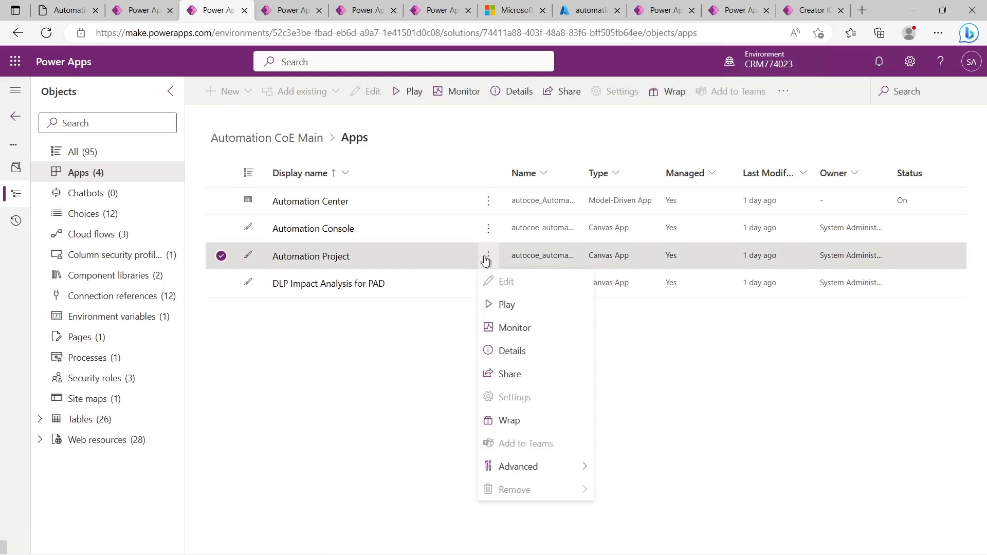
click(506, 351)
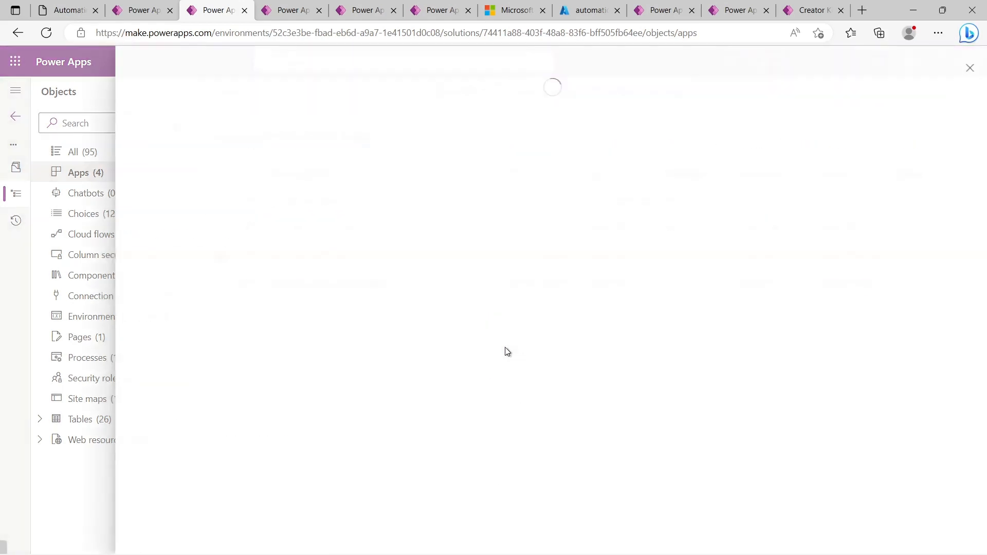
drag(302, 439, 133, 440)
key(ctrl+c)
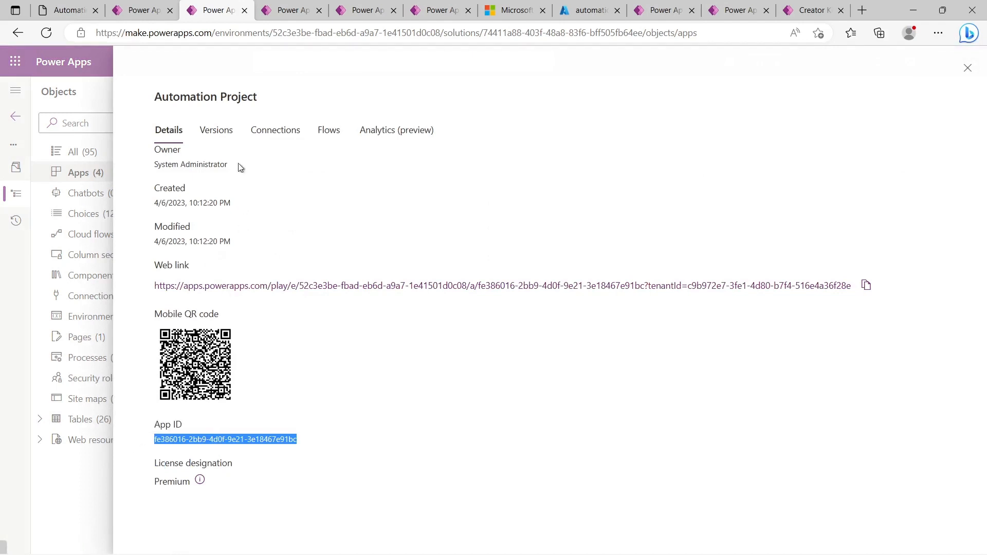
key(ctrl+1)
click(251, 245)
key(ctrl+v)
- Open the documentation on the steps to get the desktop flow base URL
click(274, 374)
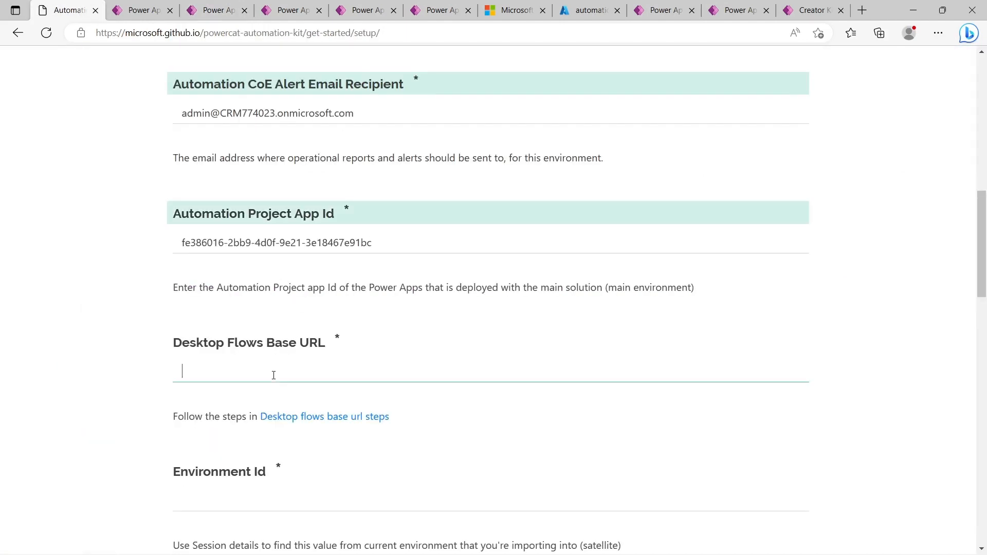
middle_click(295, 416)
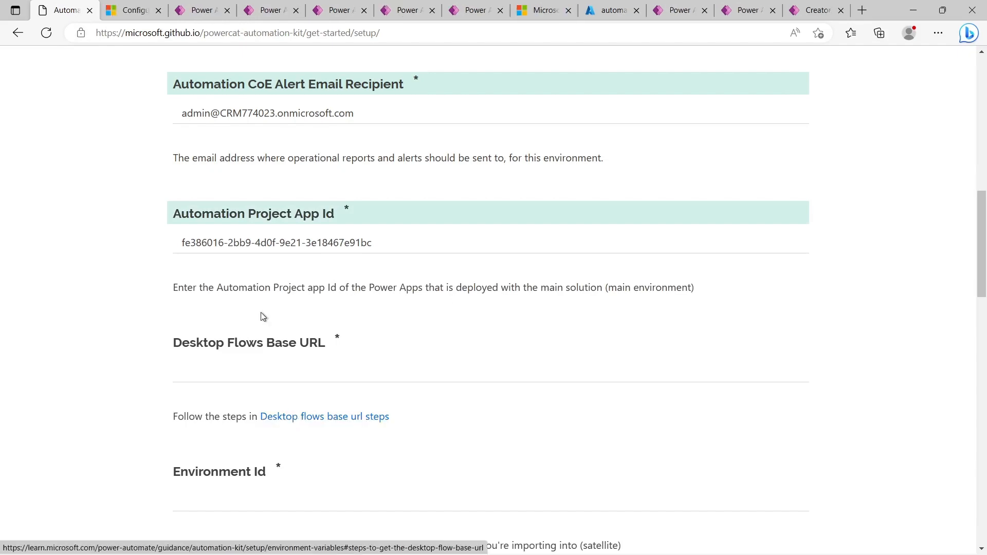
click(131, 10)
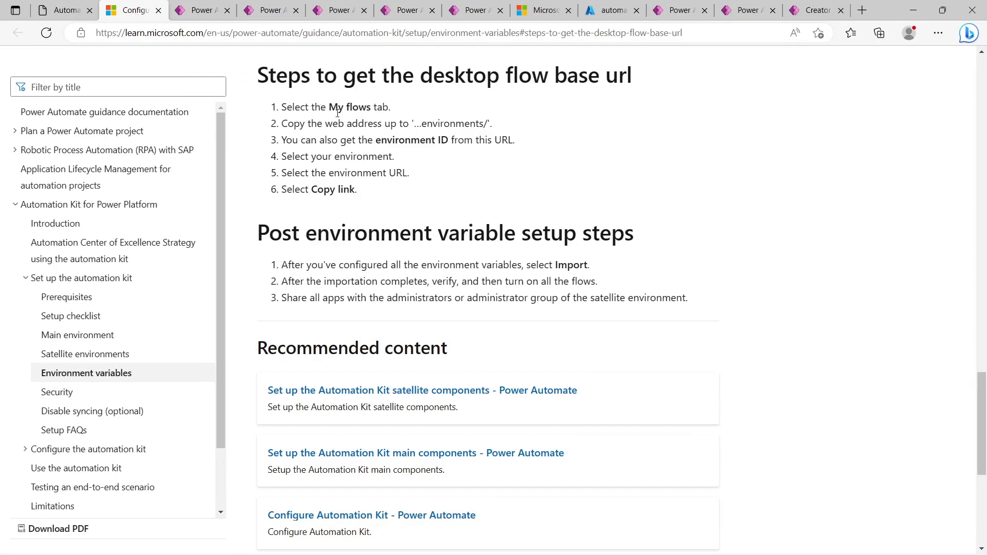
key(ctrl+Tab)
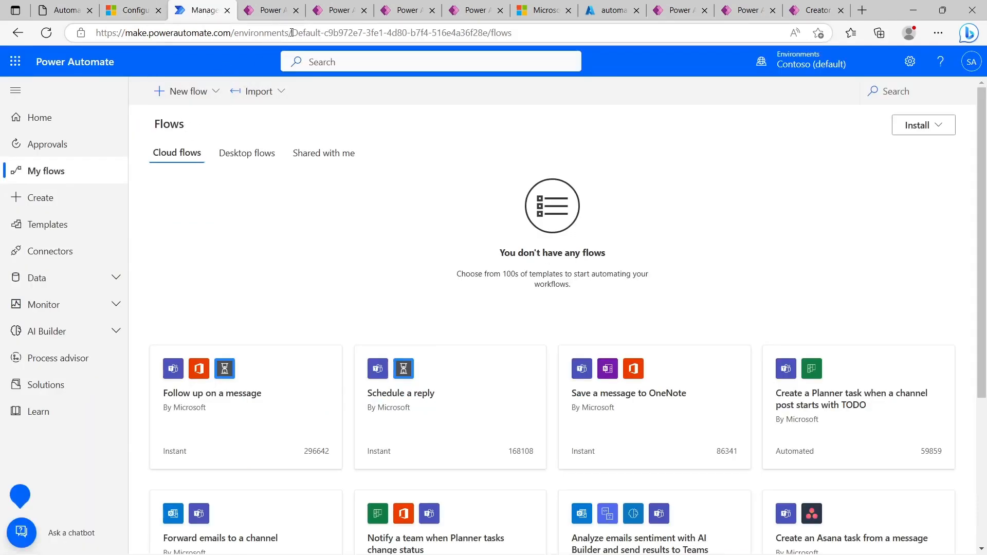
drag(291, 33, 75, 31)
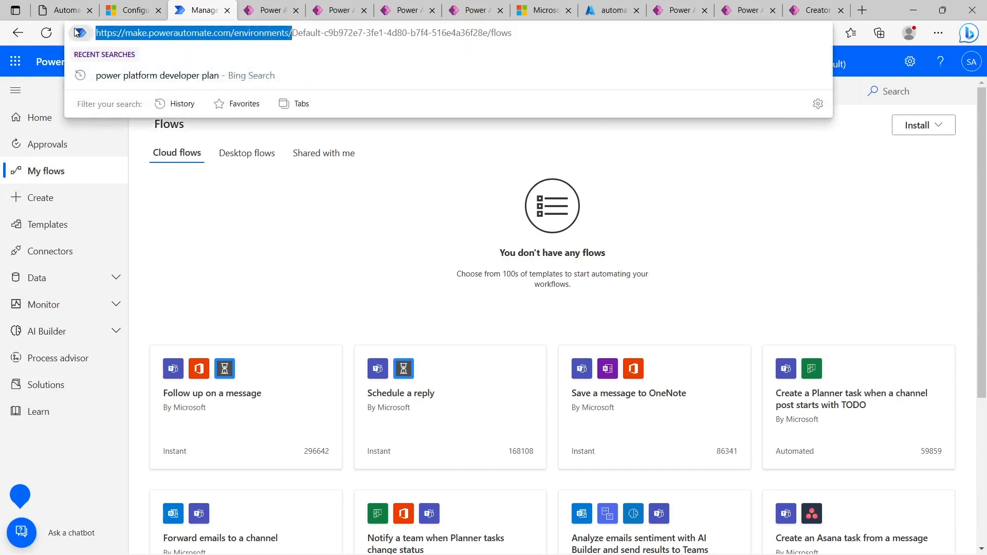
click(68, 12)
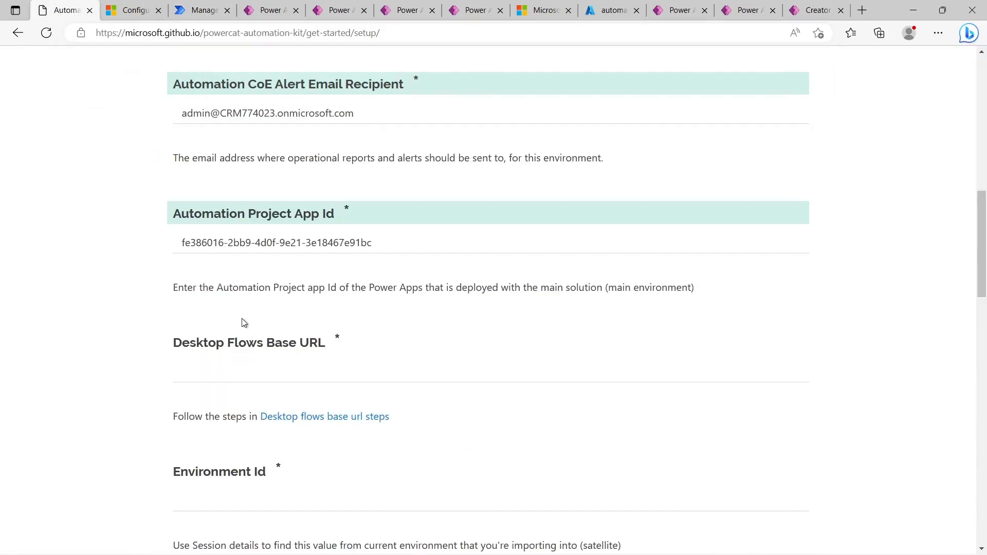
click(228, 373)
key(ctrl+v)
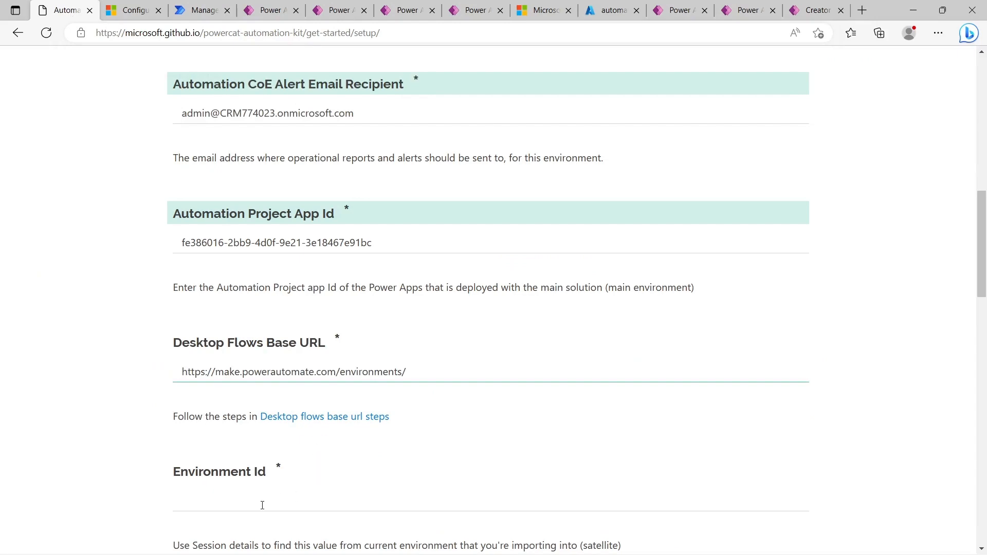
- Copy the satellite environment's Environment ID from its Power Apps session details into the Environment Id field of the setup page
click(261, 500)
scroll(275, 491, down, 1)
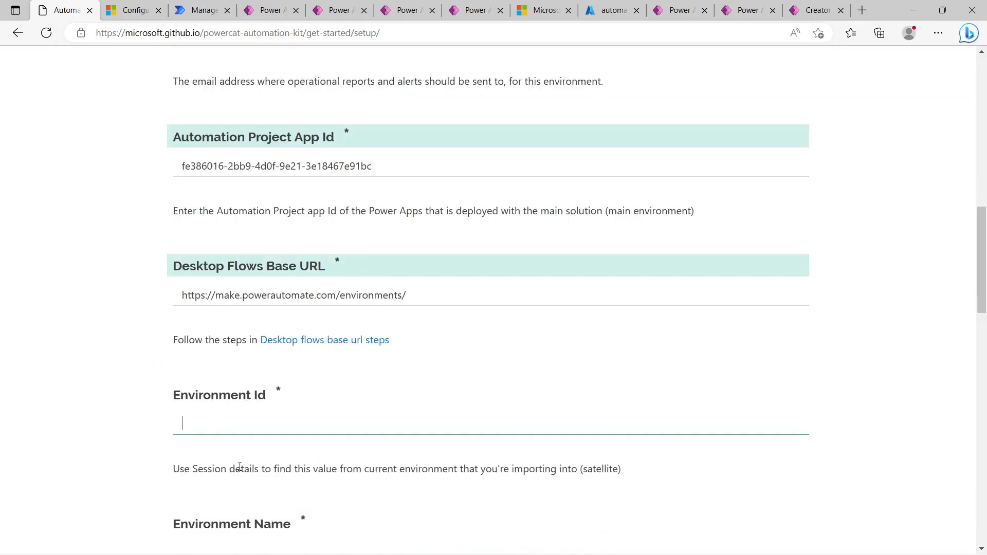
click(910, 63)
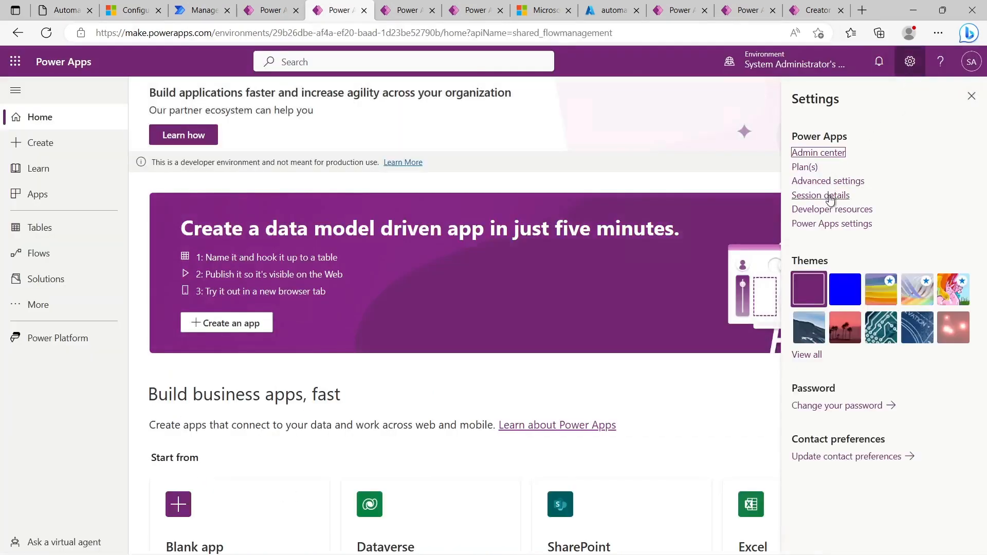
click(829, 196)
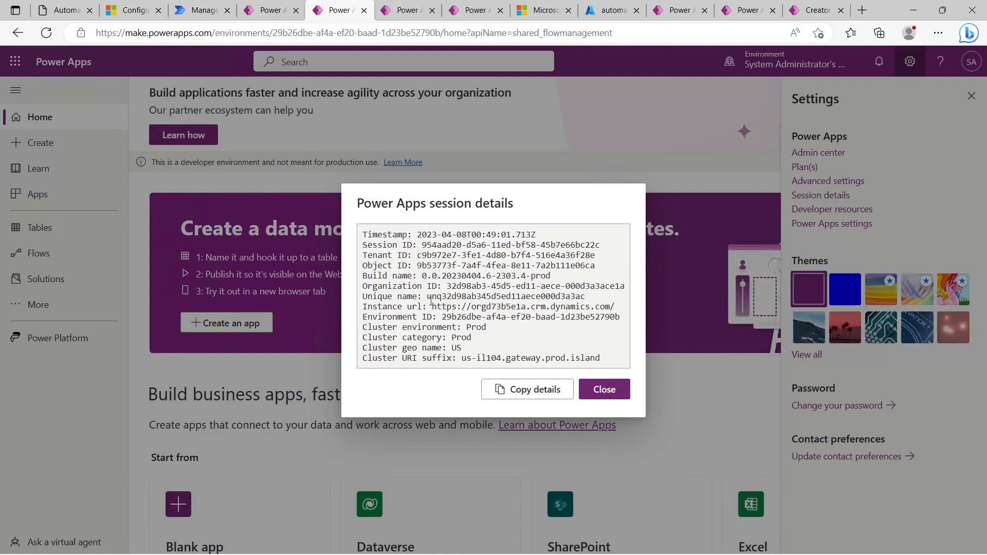
drag(442, 317, 619, 317)
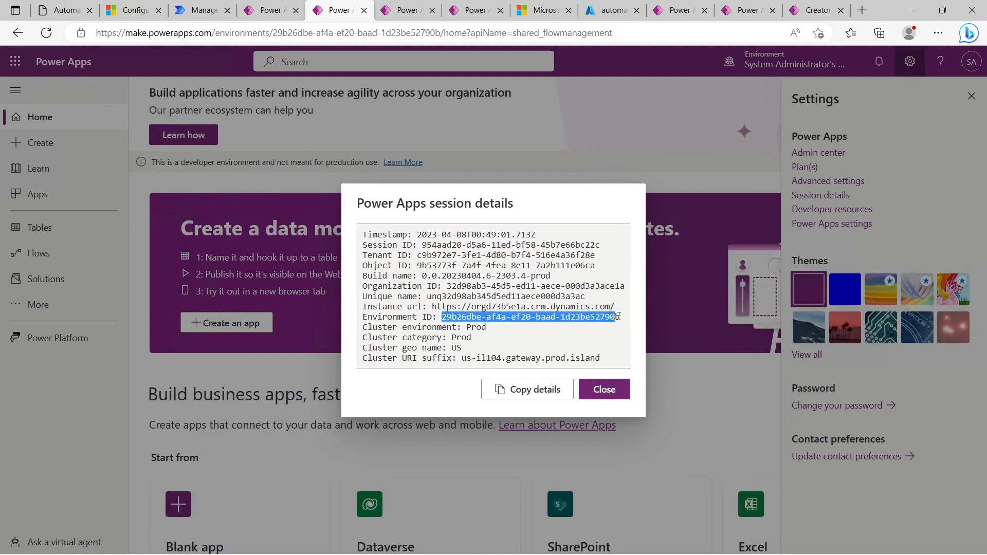
key(ctrl+c)
click(72, 15)
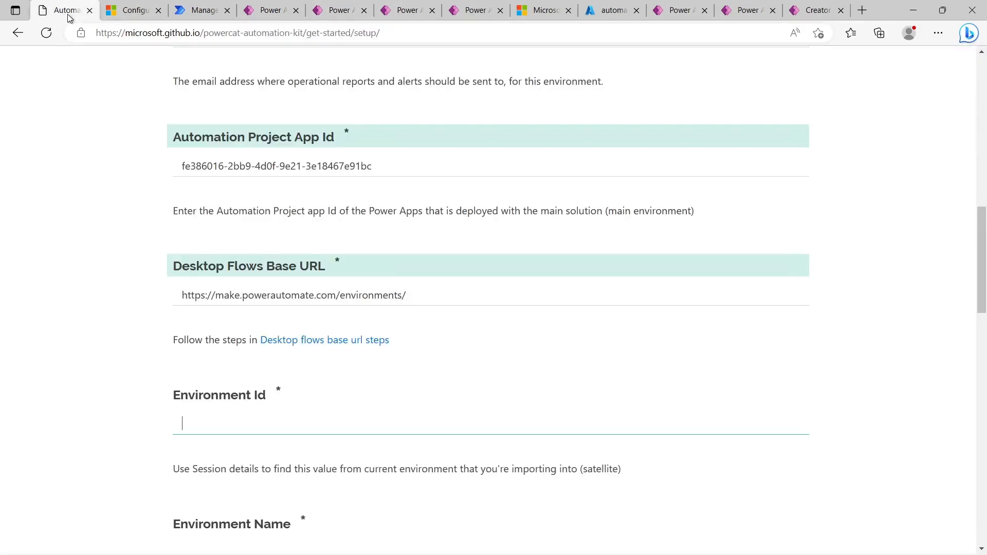
key(ctrl+v)
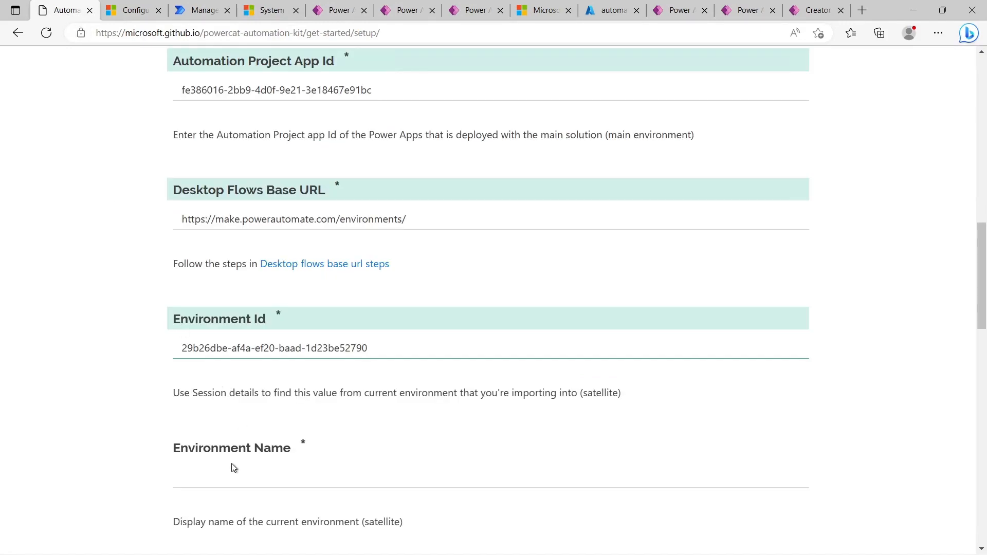
- Copy the name System Administrator's Environment from the Power Platform admin center into the Environment Name field of the setup page
click(271, 11)
drag(449, 124, 242, 122)
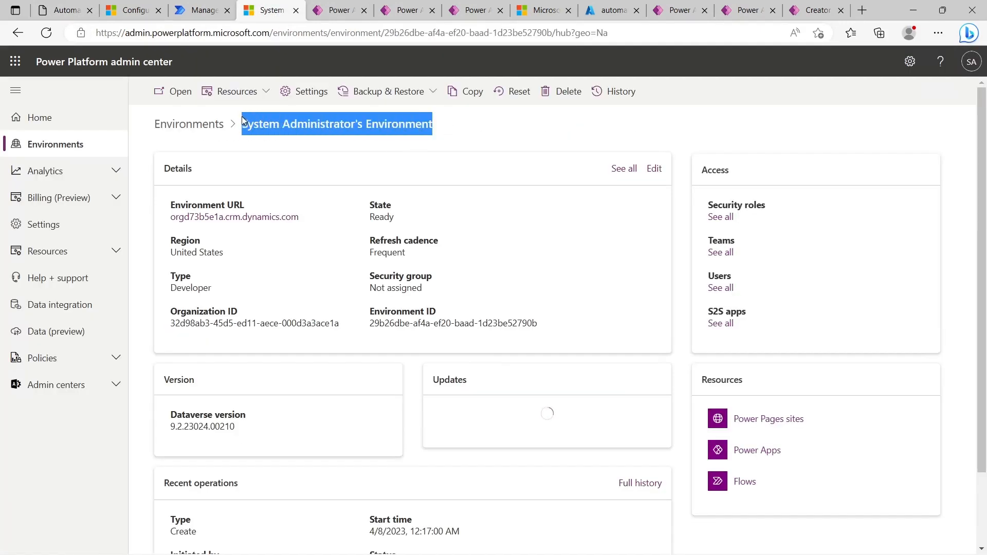
click(68, 10)
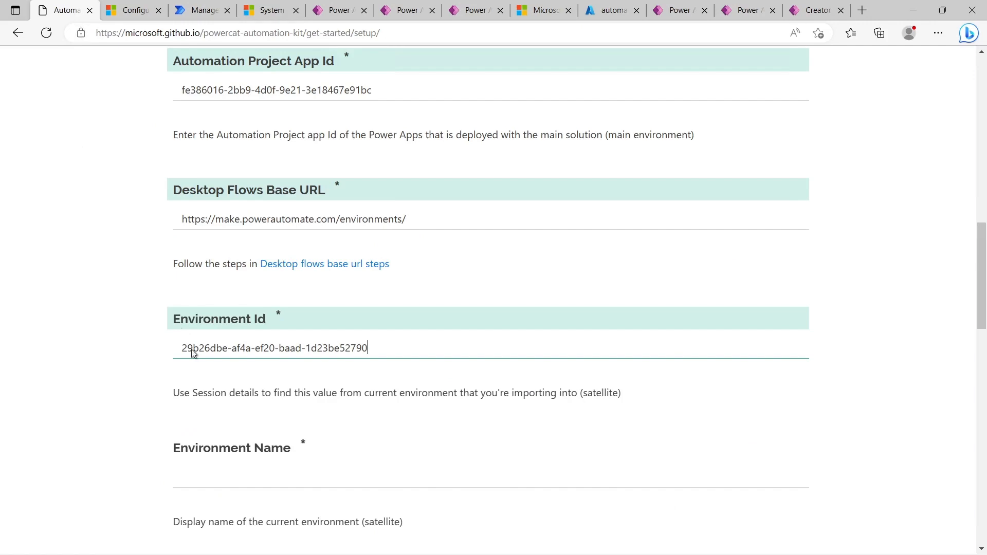
click(234, 468)
key(ctrl+v)
- Copy the region United States from the environment's admin center details into the Environment Region field of the setup page
scroll(355, 437, down, 1)
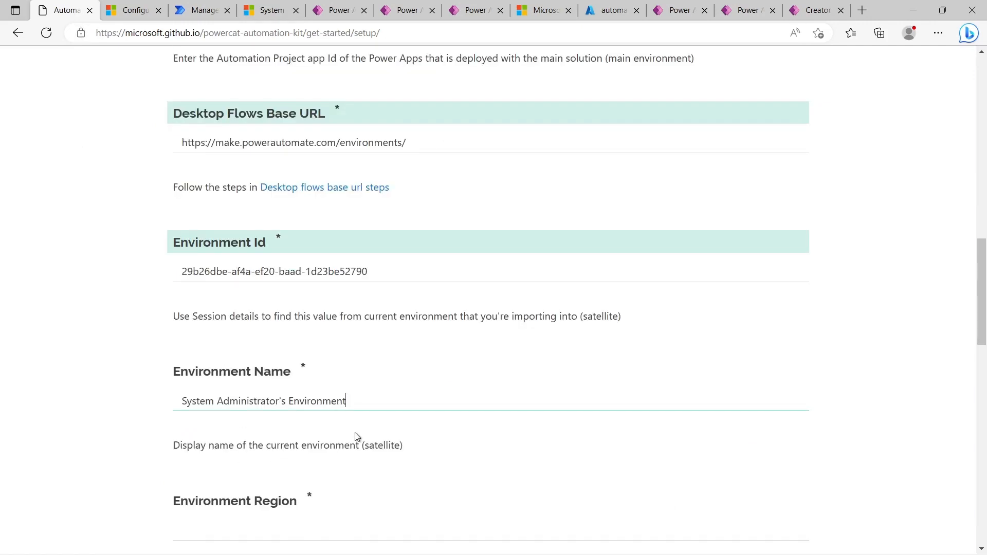
scroll(357, 437, down, 1)
scroll(358, 437, down, 1)
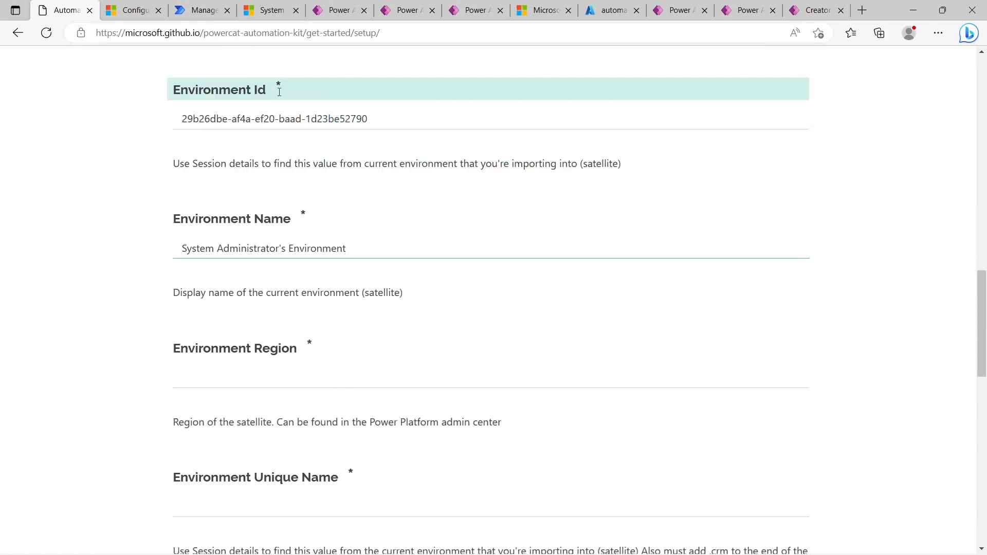
click(267, 15)
drag(229, 255, 172, 256)
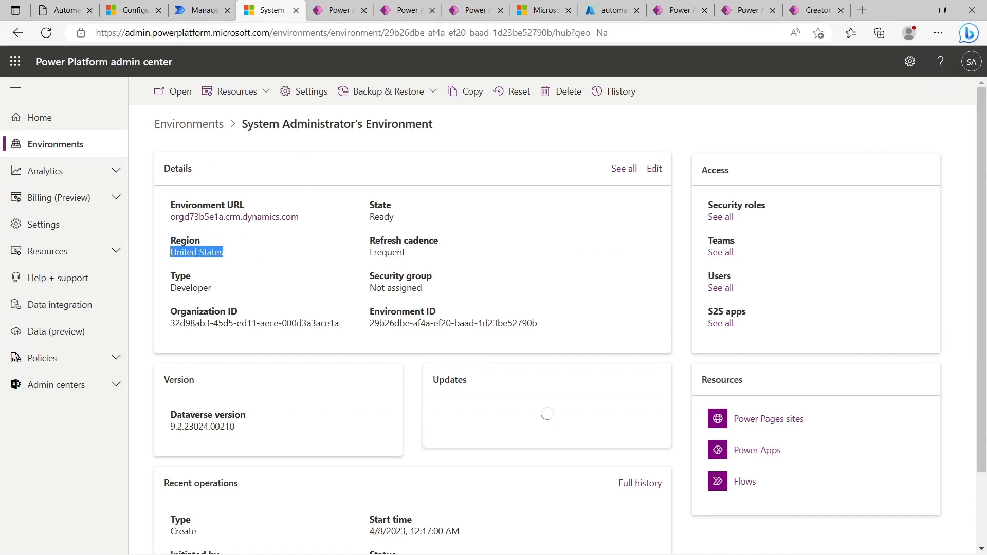
click(68, 12)
click(216, 375)
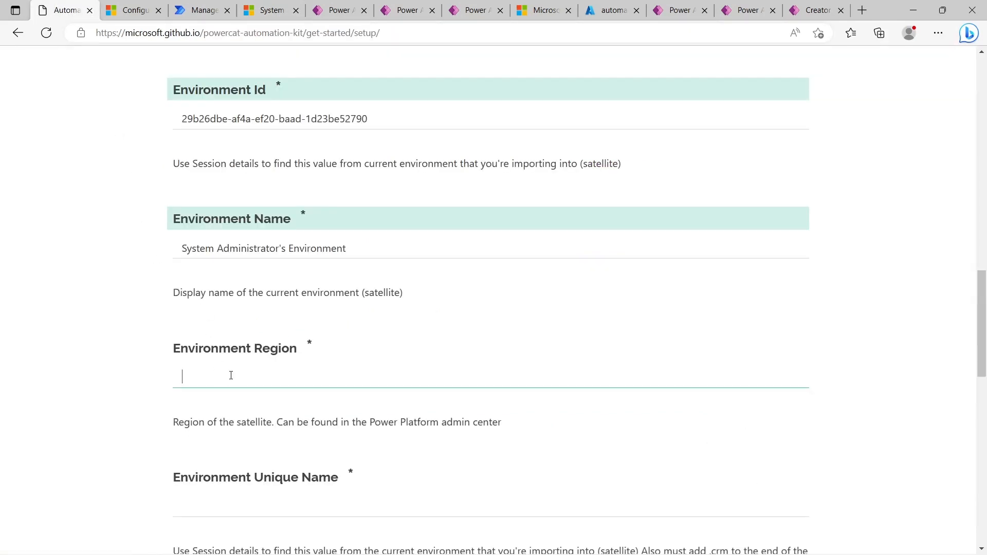
key(ctrl+v)
- Copy the satellite's unique name from its session details into the Environment Unique Name field and append .crm
scroll(313, 353, down, 1)
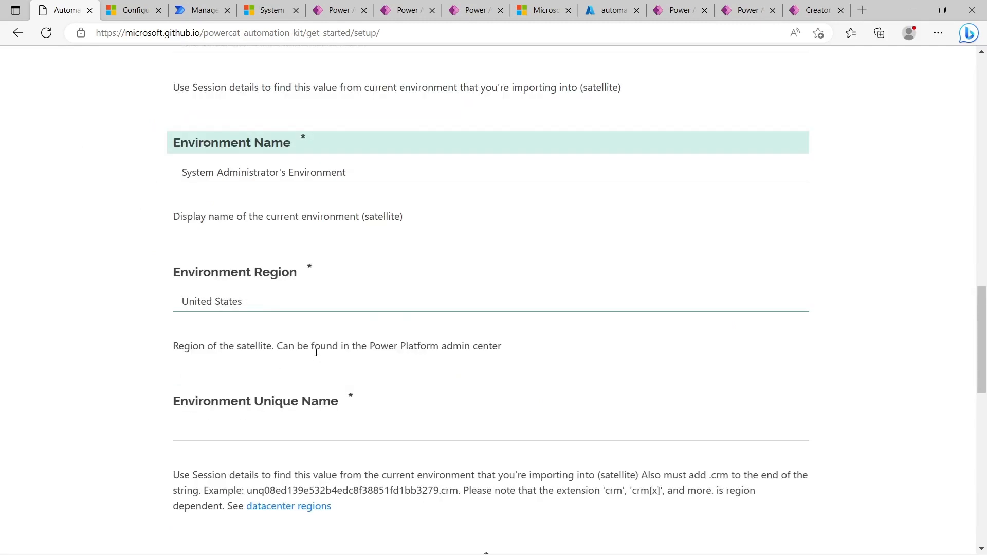
click(241, 423)
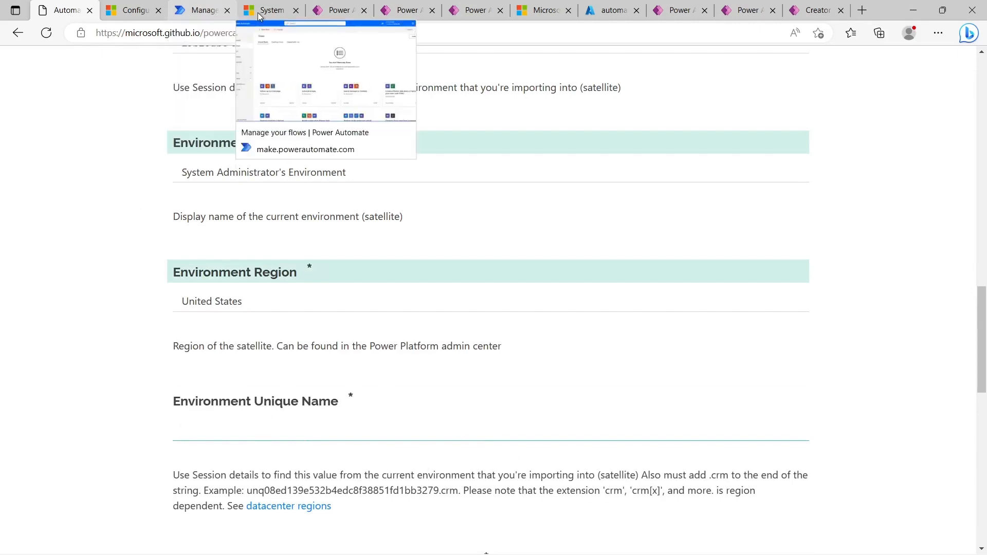
click(334, 19)
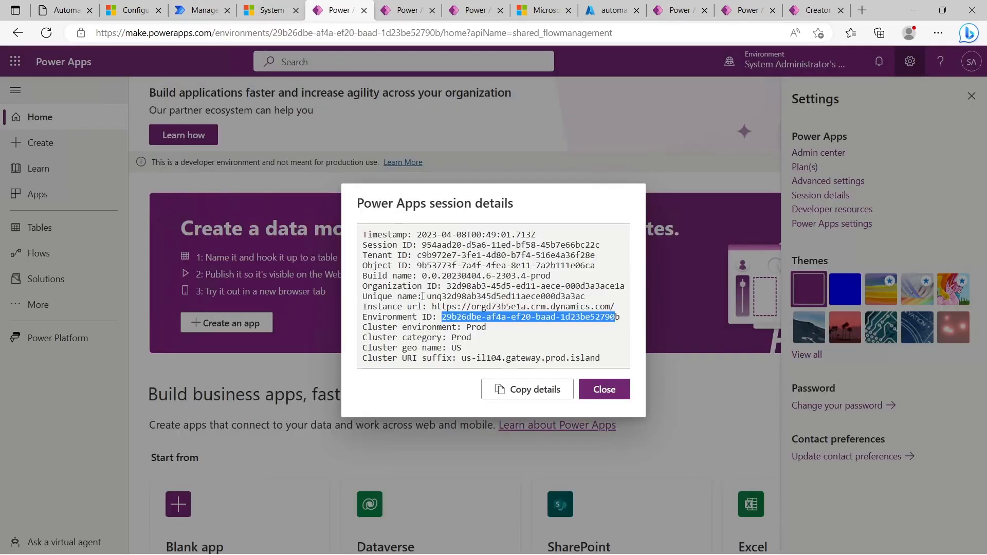
drag(428, 297, 585, 297)
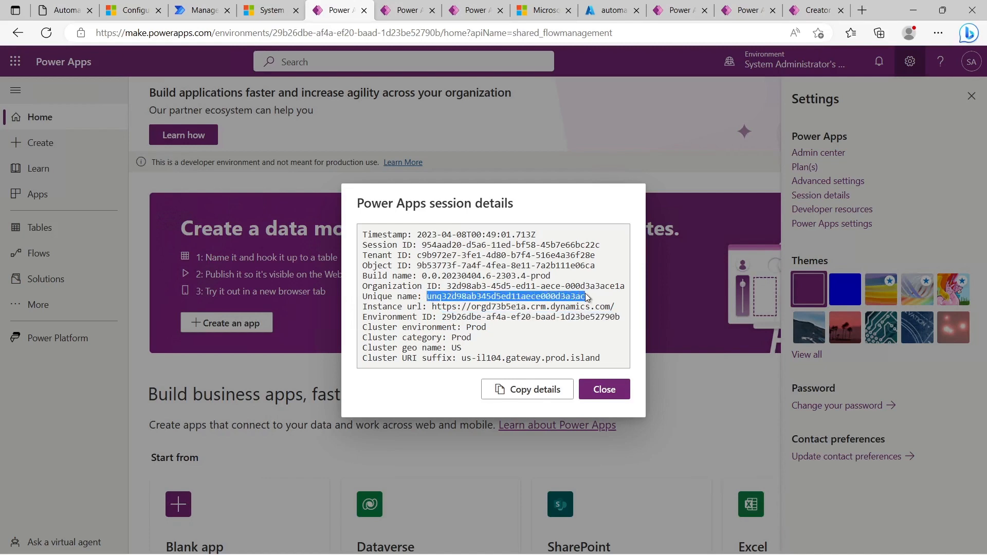
key(ctrl+c)
click(62, 11)
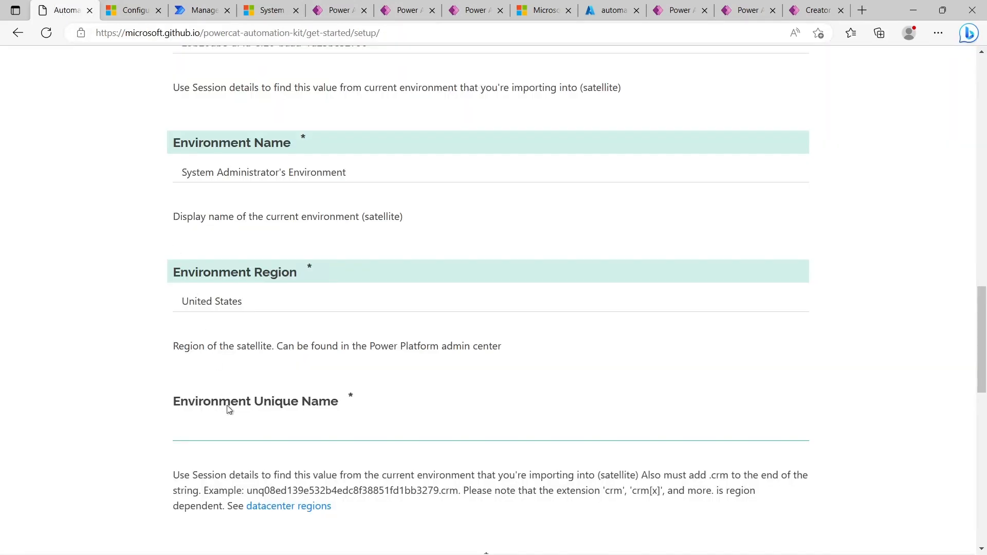
key(ctrl+v)
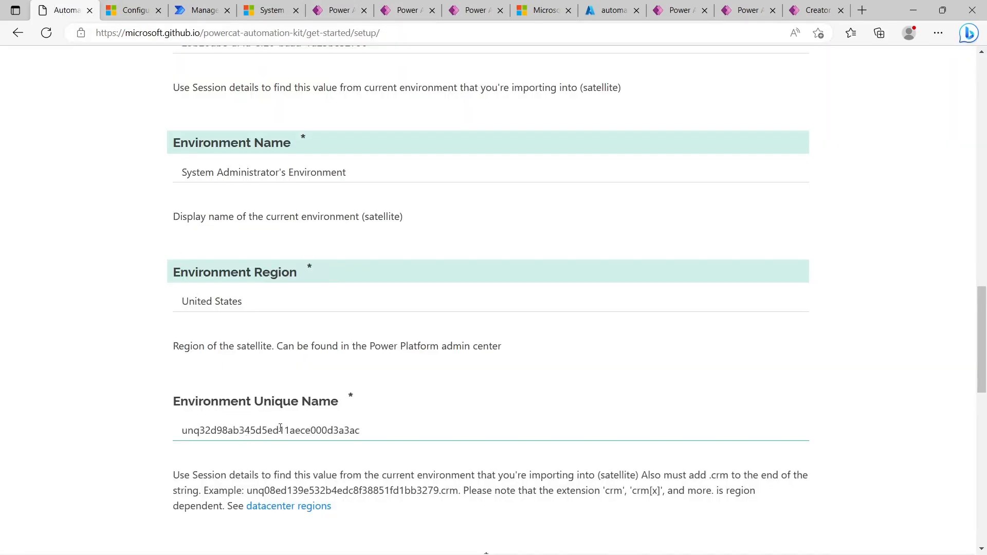
scroll(349, 437, down, 2)
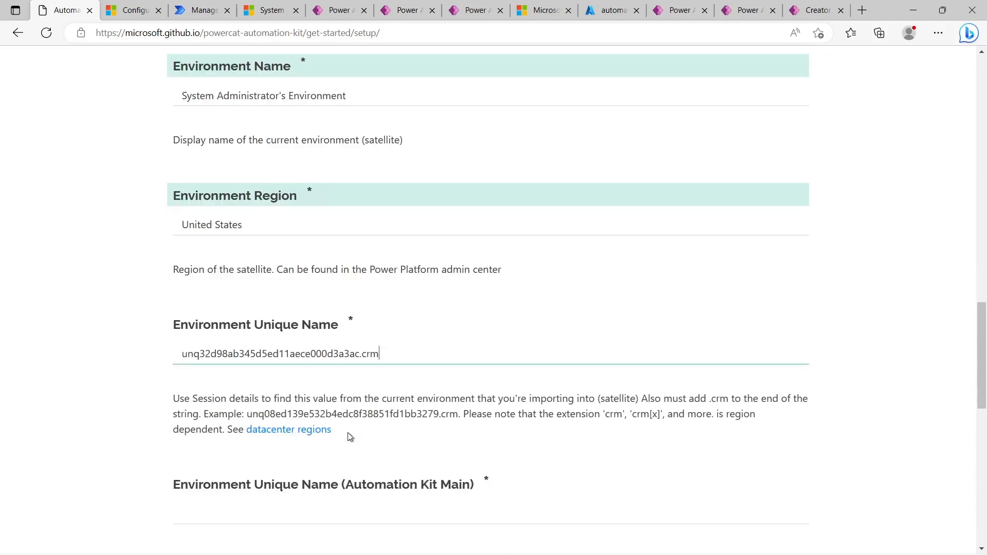
- Copy the unique name from the CRM774023 environment's session details into the Environment Unique Name (Automation Kit Main) field and append .crm
scroll(350, 437, down, 2)
click(327, 435)
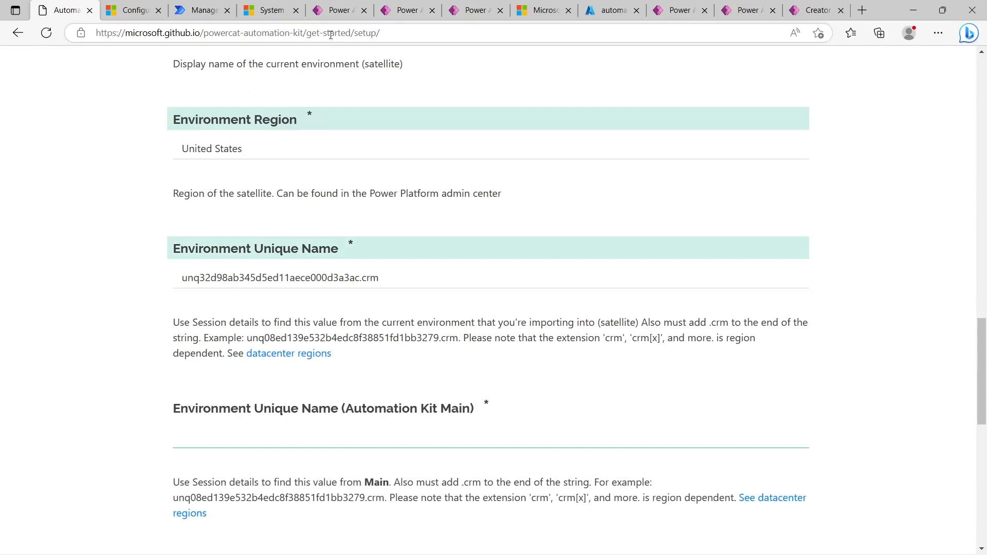
click(393, 19)
click(762, 64)
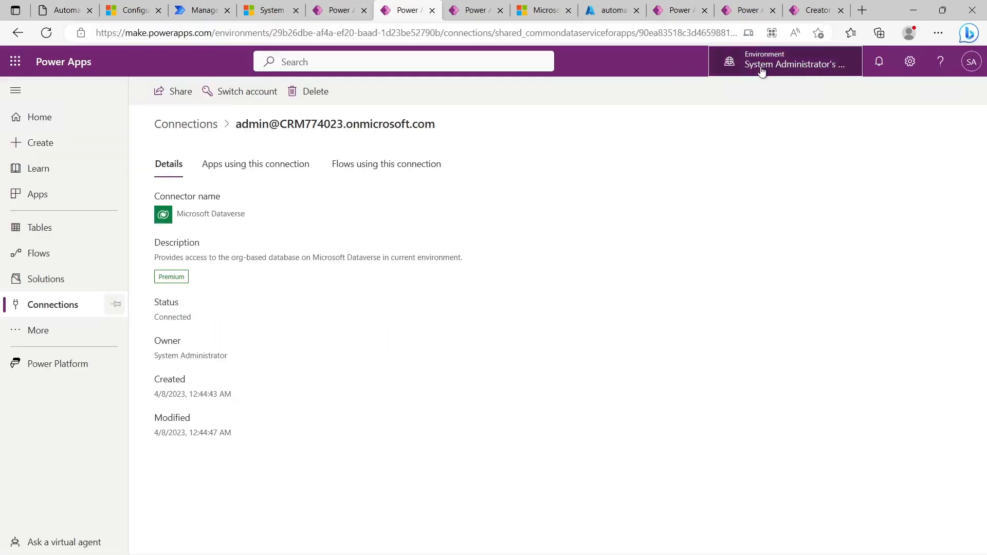
click(784, 222)
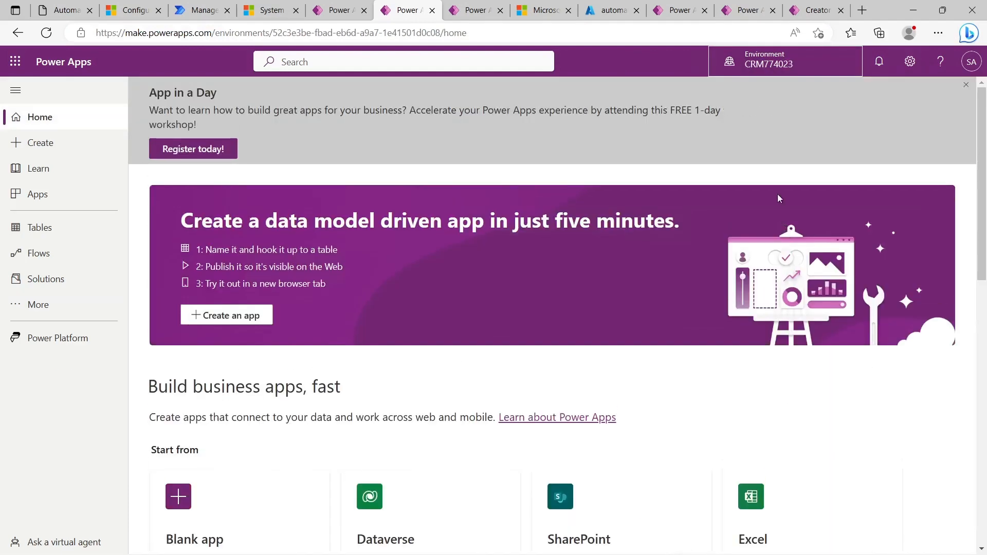
click(910, 62)
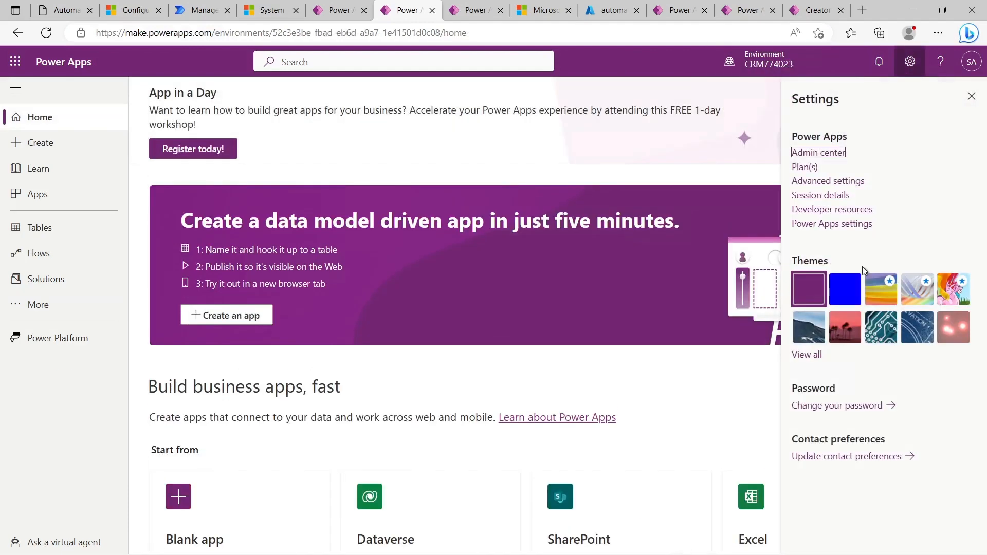
click(836, 195)
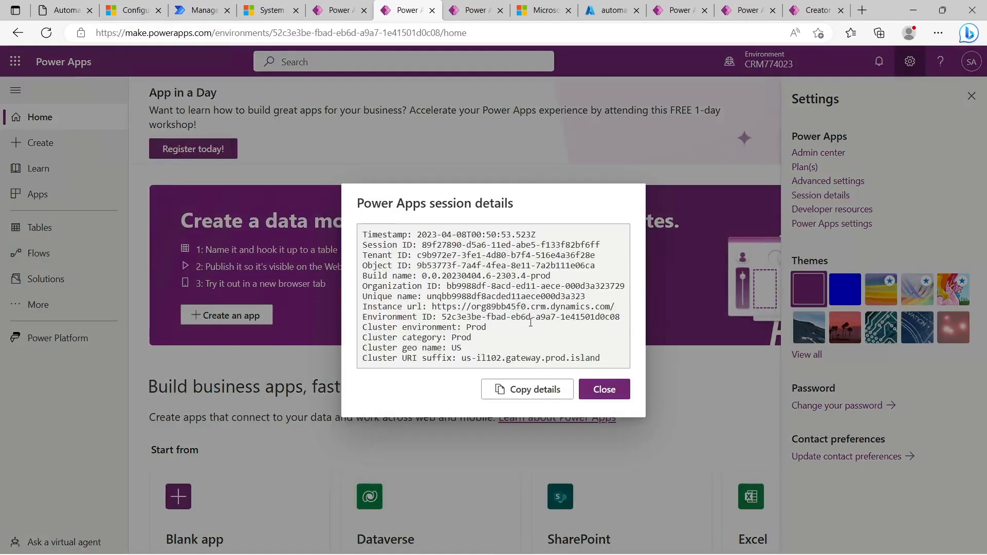
drag(585, 297, 422, 296)
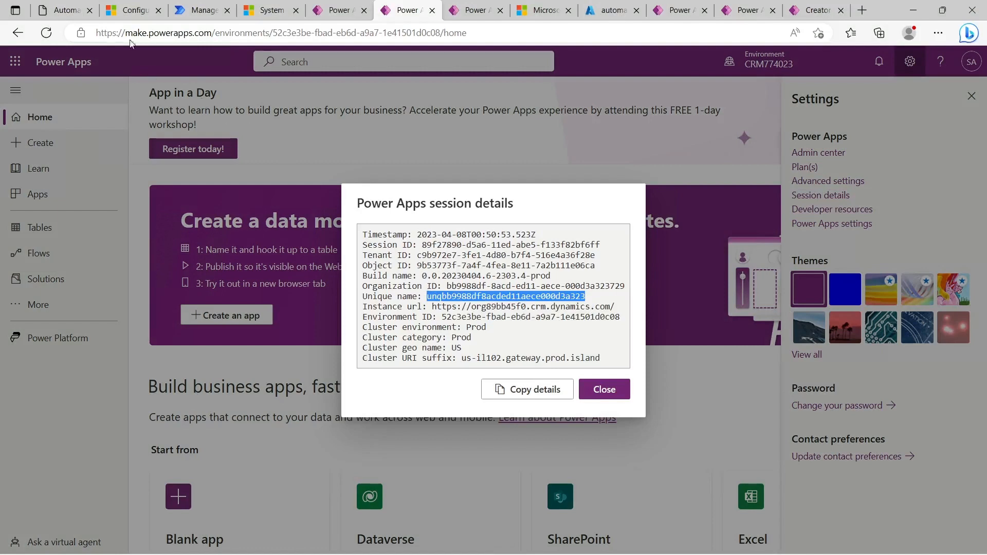
click(63, 10)
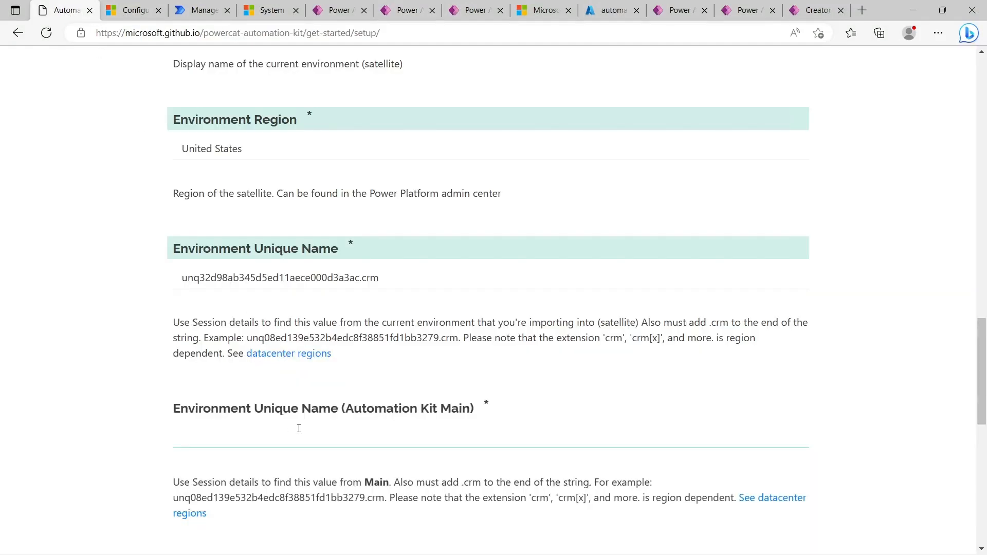
key(ctrl+v)
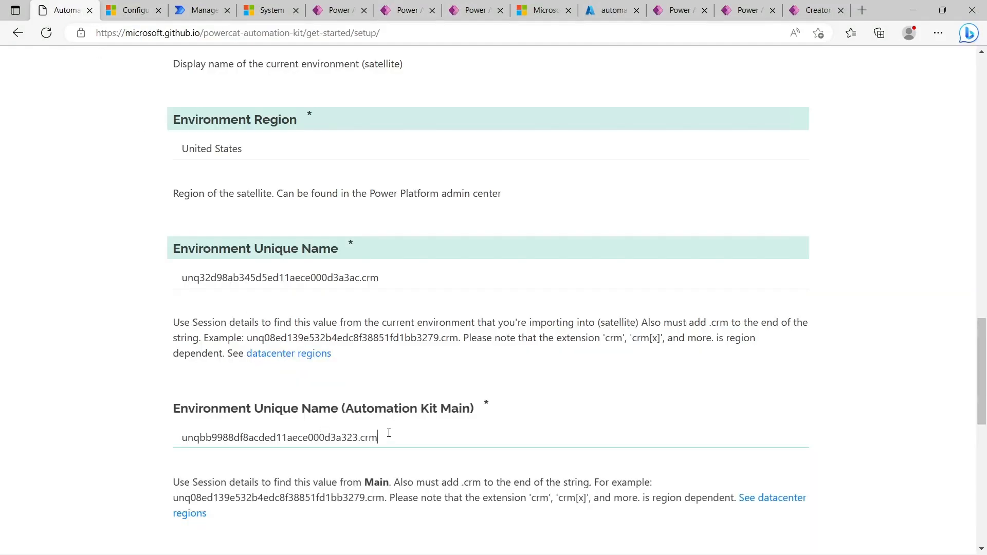
scroll(395, 428, down, 3)
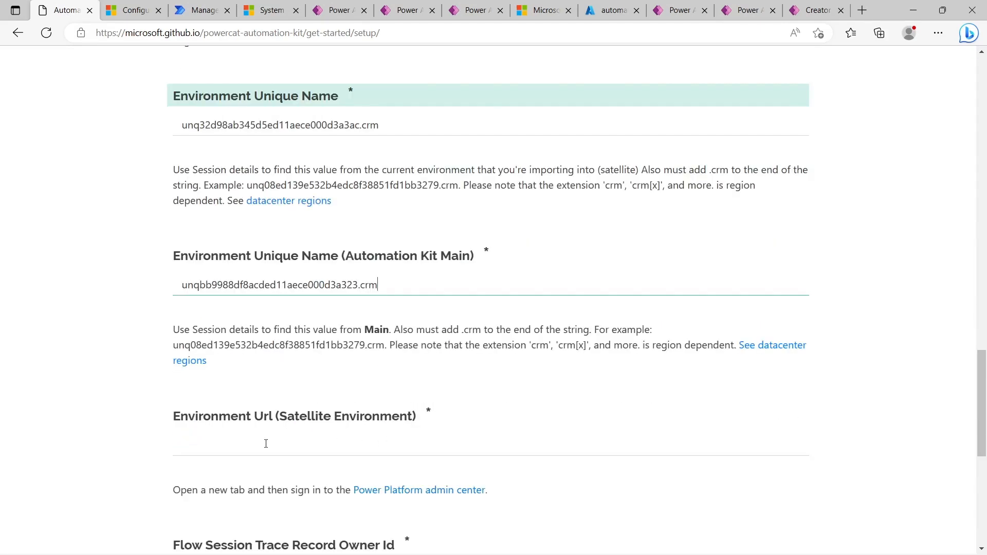
click(251, 451)
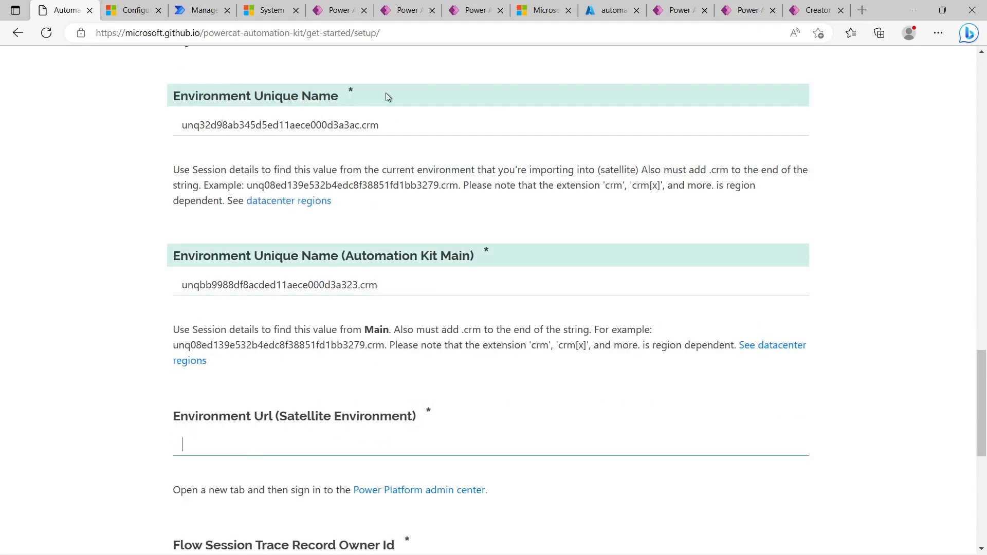
click(343, 14)
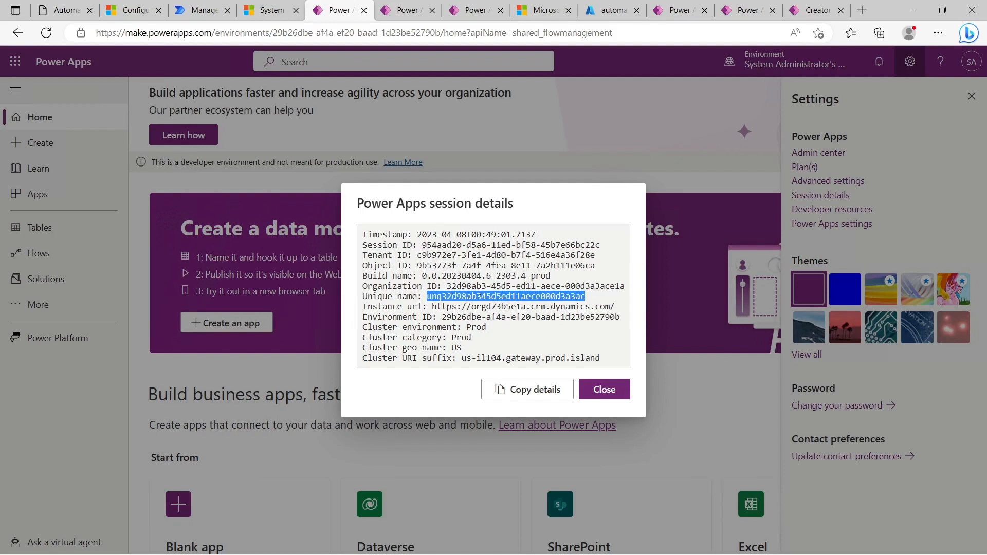
drag(433, 306, 618, 311)
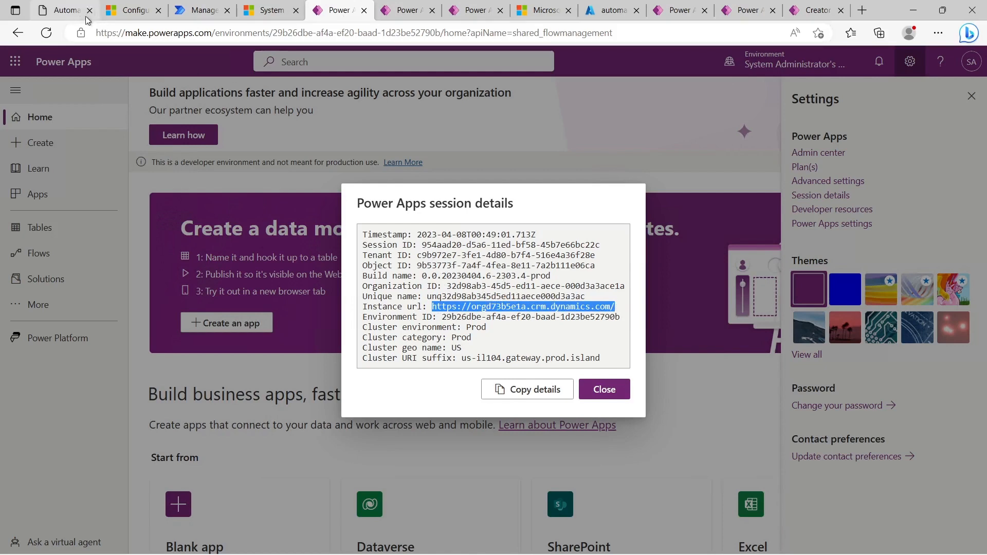
click(68, 14)
key(ctrl+v)
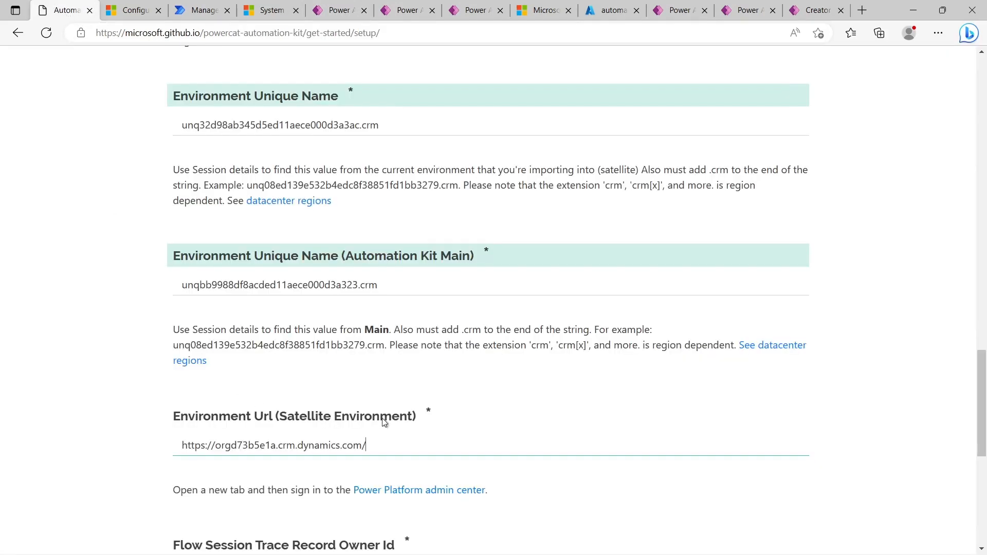
- Open the User table of the satellite environment in Power Apps to find the Flow Session Trace Record Owner Id
scroll(400, 414, down, 1)
scroll(321, 428, down, 1)
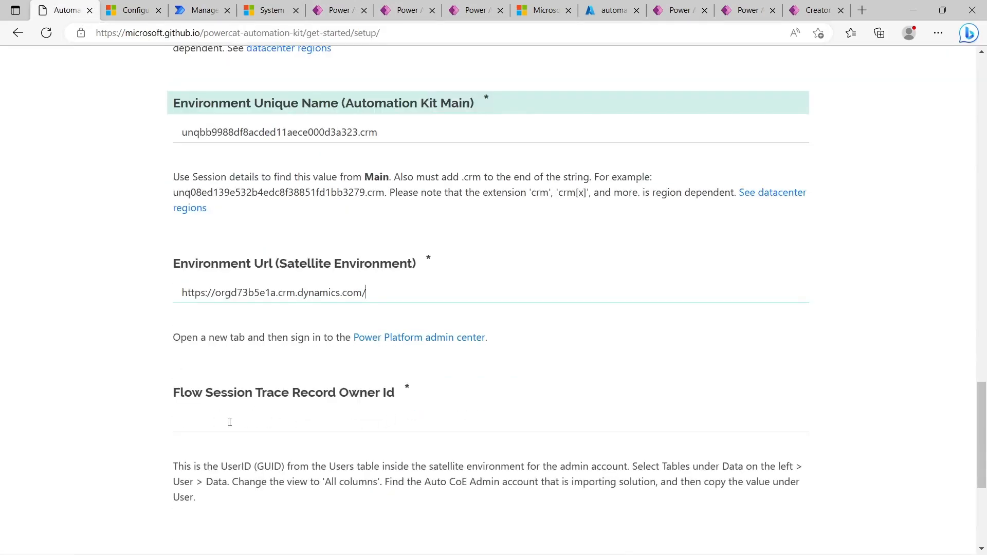
click(258, 421)
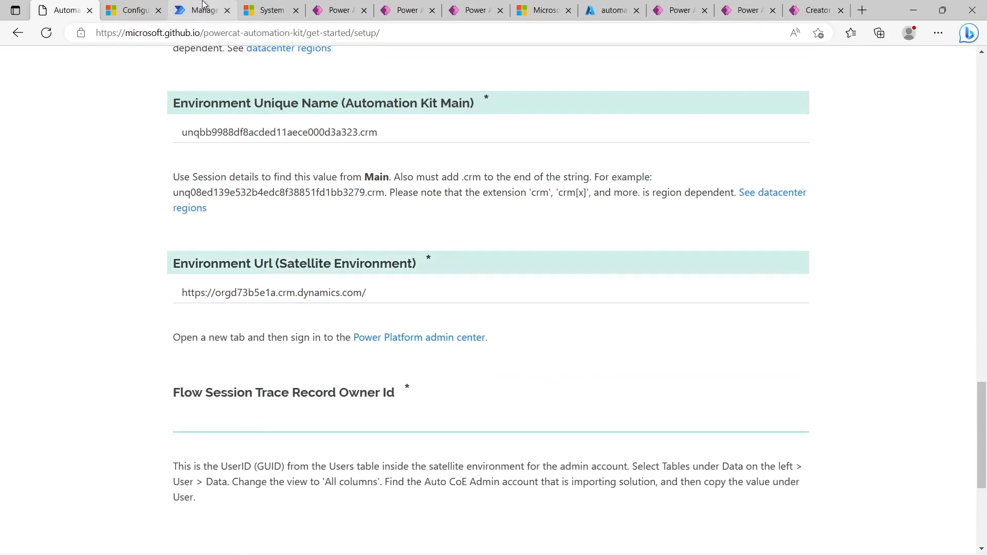
click(327, 11)
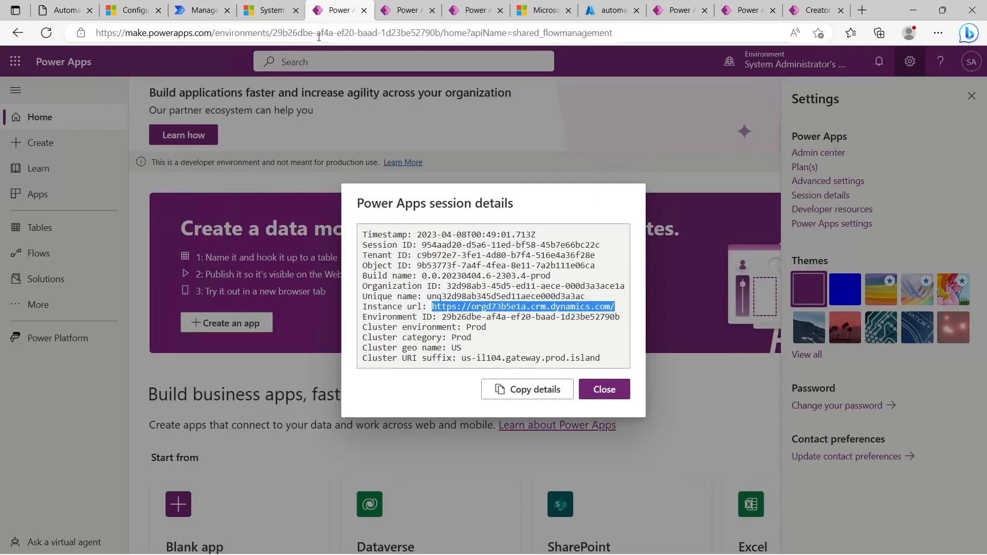
click(599, 391)
click(38, 233)
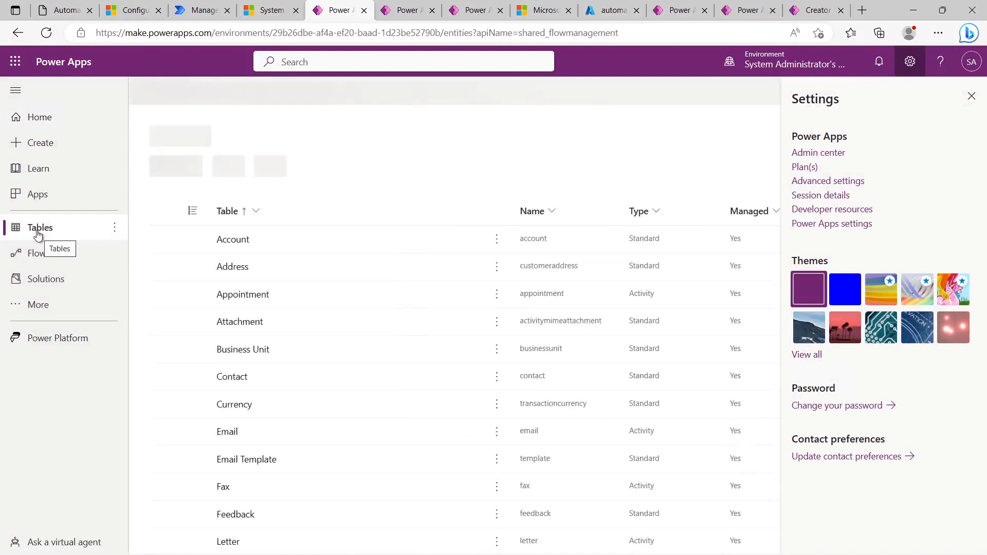
scroll(247, 365, down, 4)
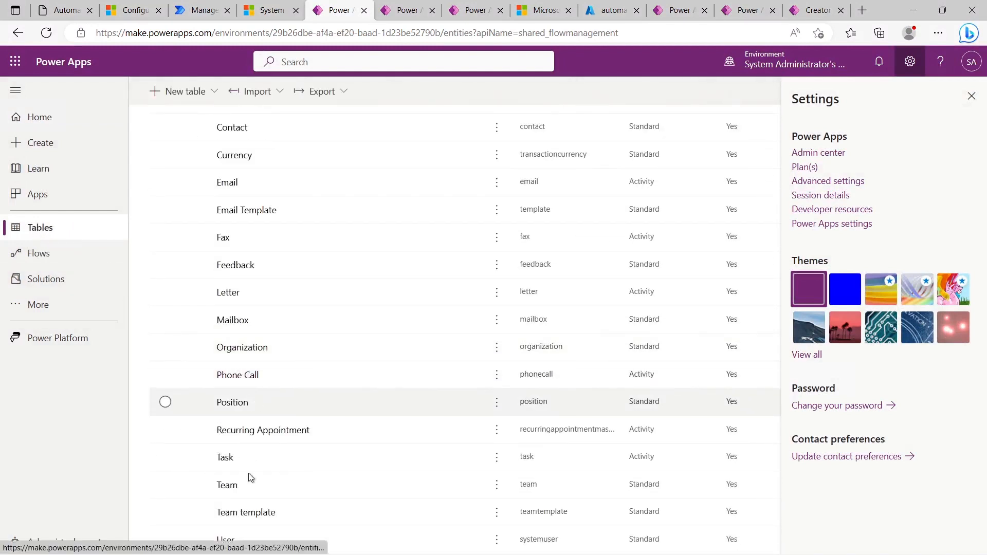
click(227, 543)
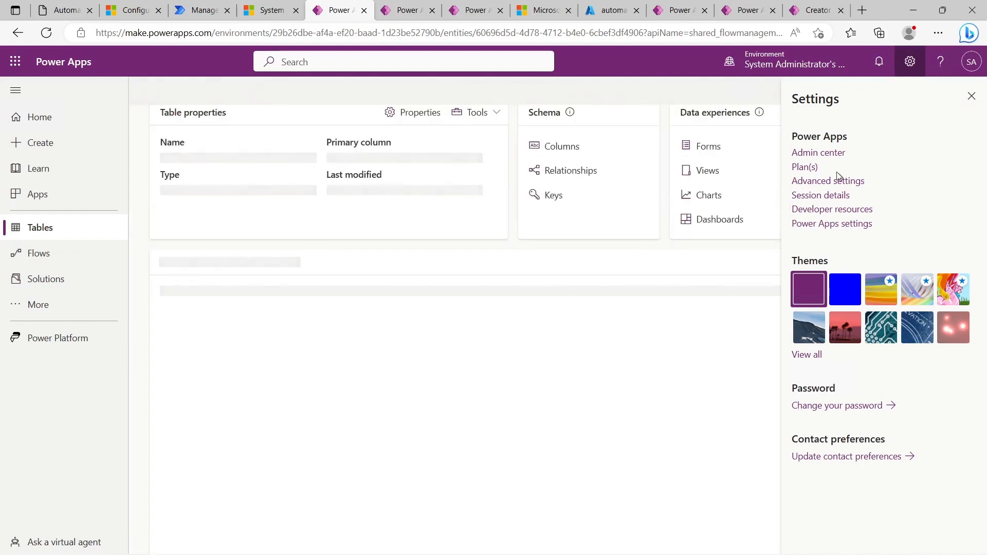
click(971, 97)
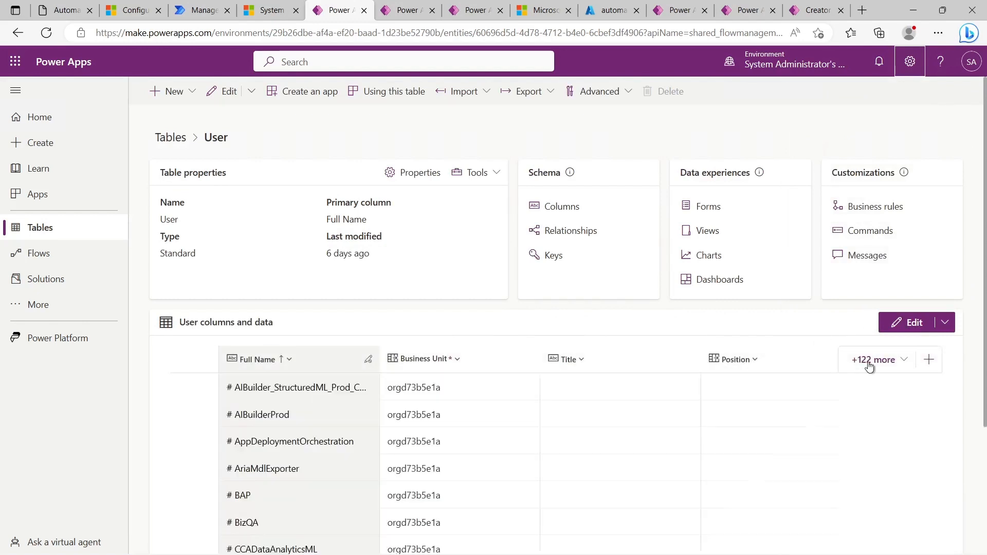
- Search the existing columns for user and show the User column in the User table's data
click(904, 360)
scroll(737, 426, down, 4)
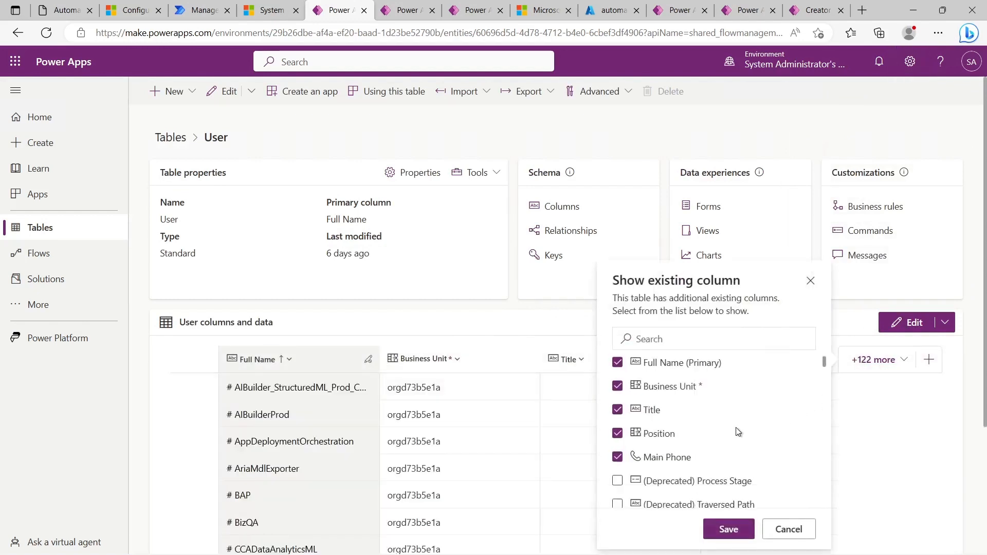
scroll(735, 431, down, 2)
click(675, 337)
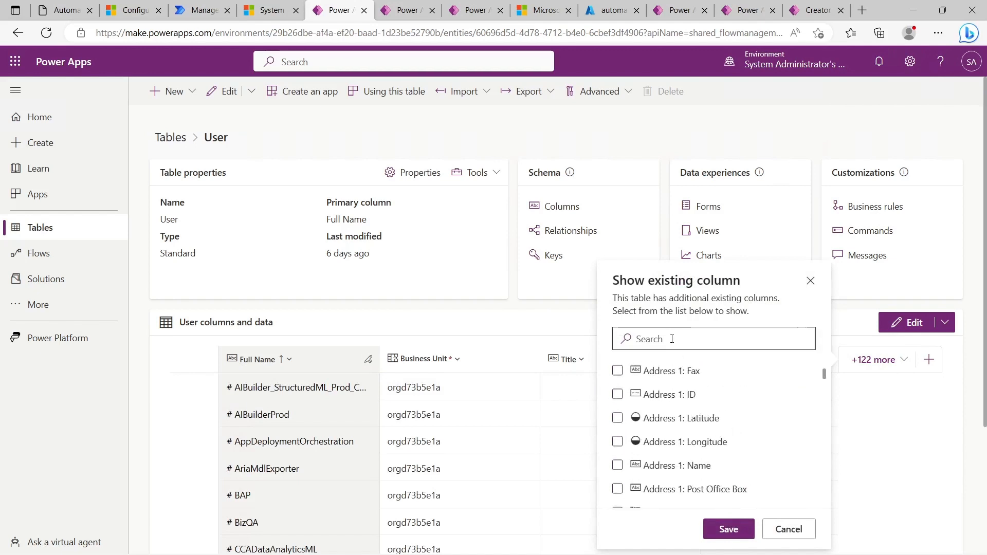
text(user)
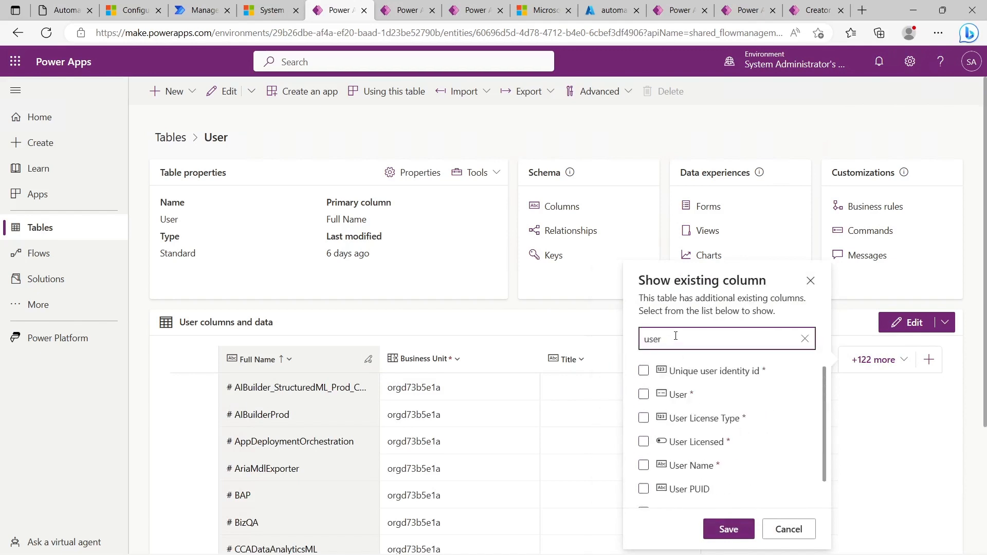
click(643, 395)
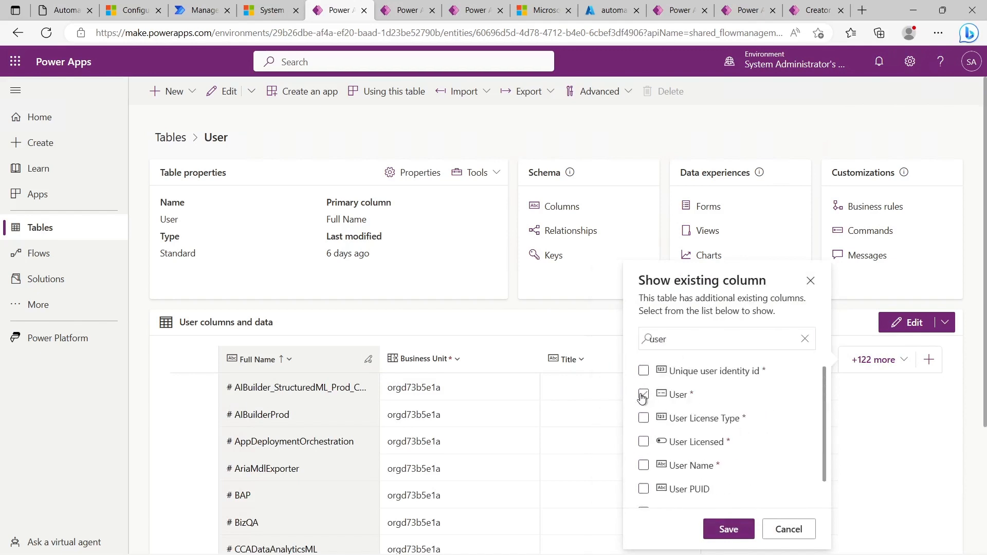
click(733, 531)
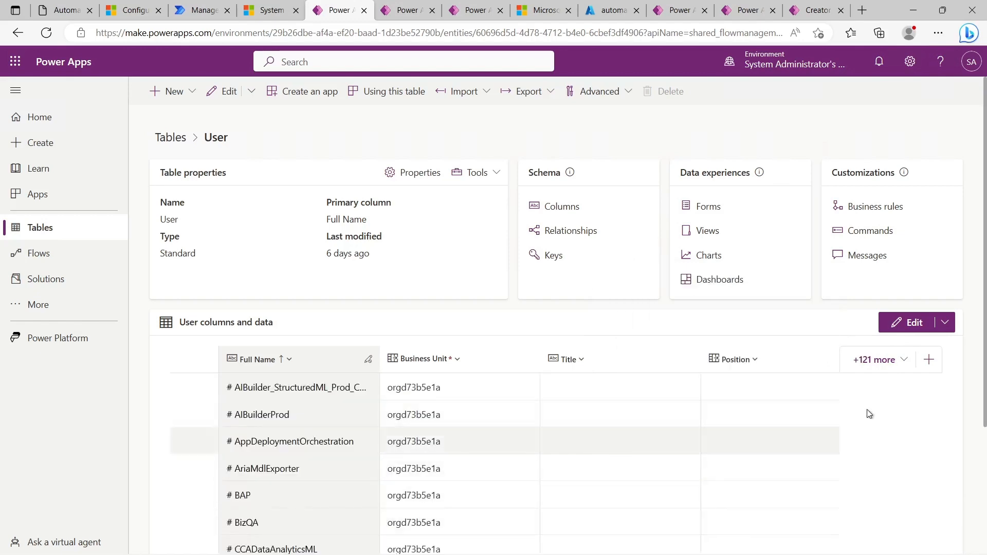
- Copy the admin account's User ID from the full Users list into the Flow Session Trace Record Owner Id field and continue to the options page
scroll(866, 406, down, 3)
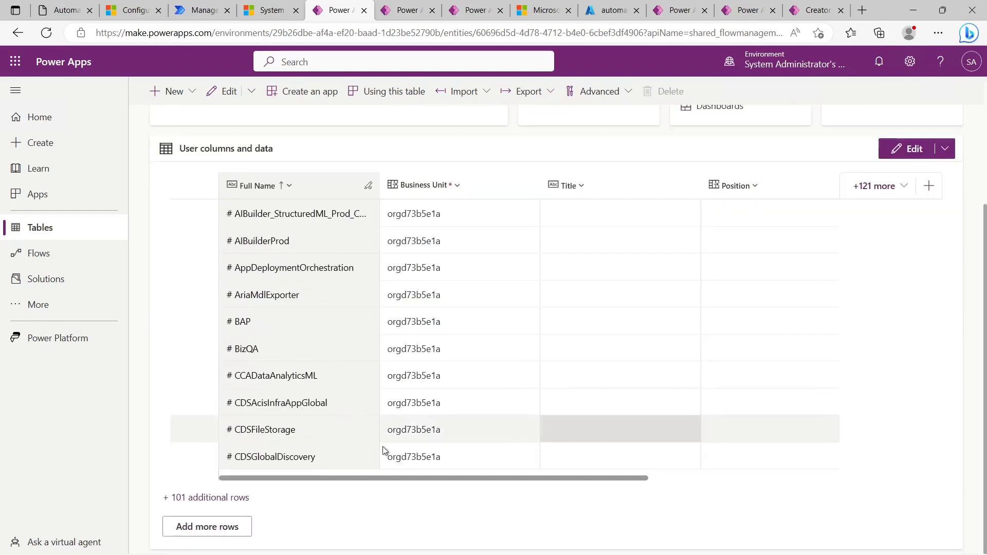
click(232, 500)
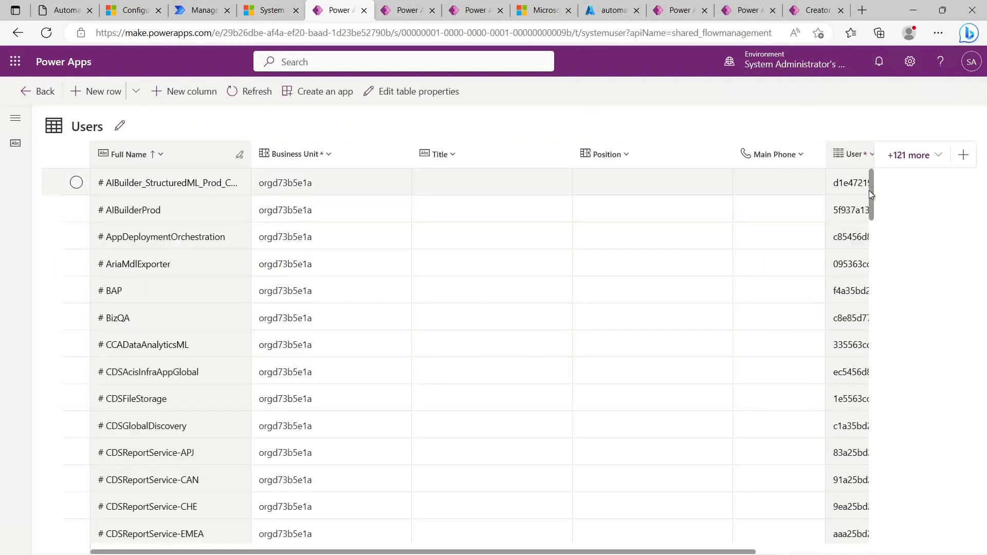
drag(868, 190, 872, 544)
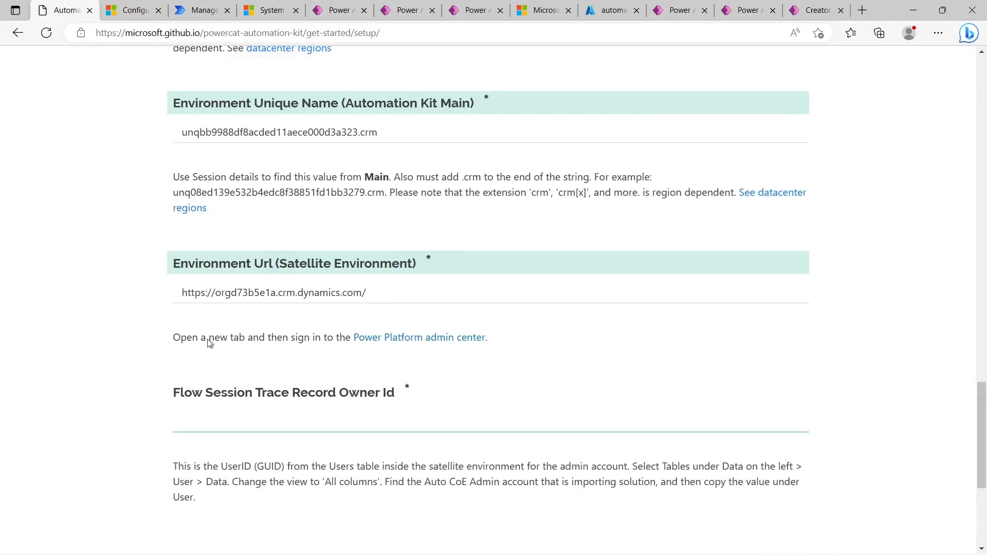
click(277, 418)
text(0503040f-4ed0-ed11-a7c7-00224802aff8)
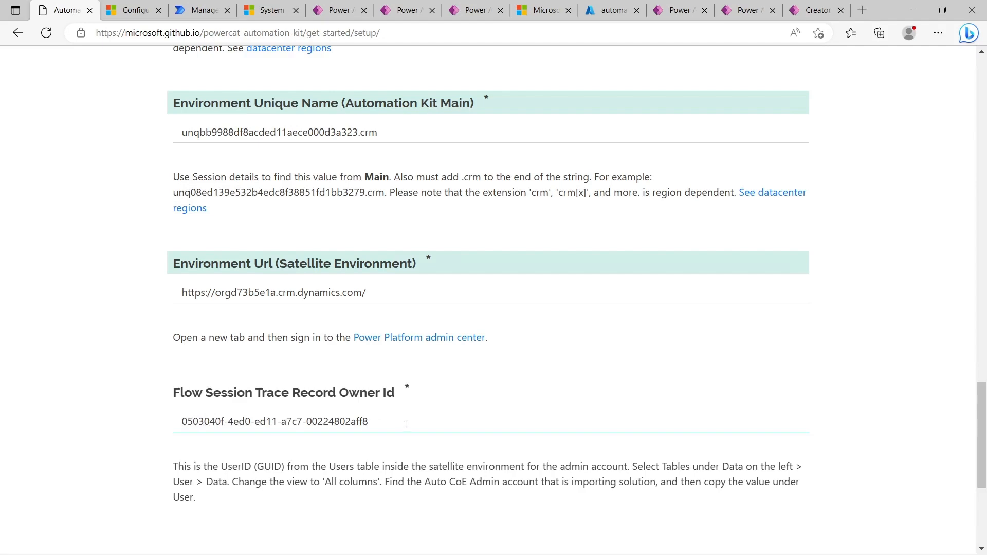
scroll(431, 436, down, 2)
click(760, 494)
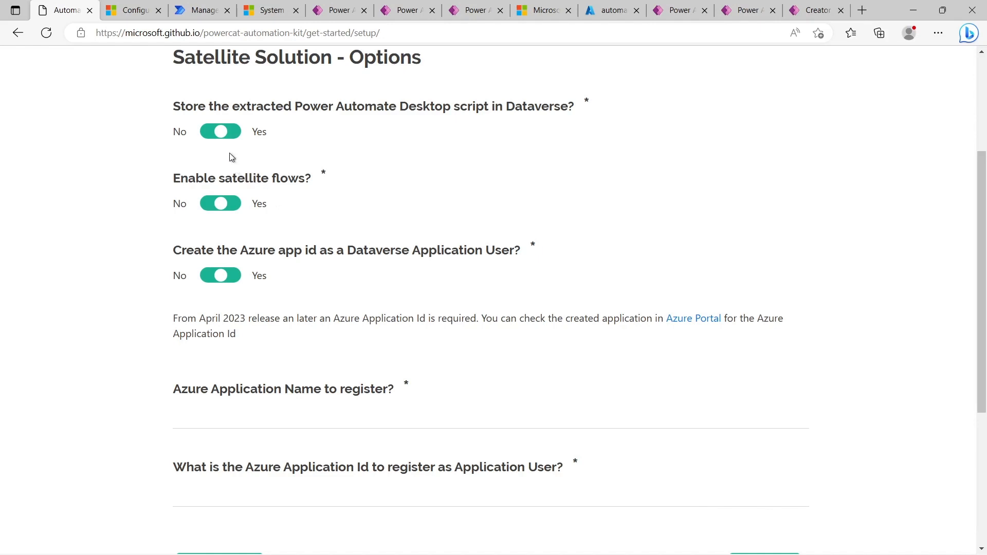
- Set storing the desktop script in Dataverse, enabling satellite flows, and creating the Azure app ID as an application user to Yes
click(231, 132)
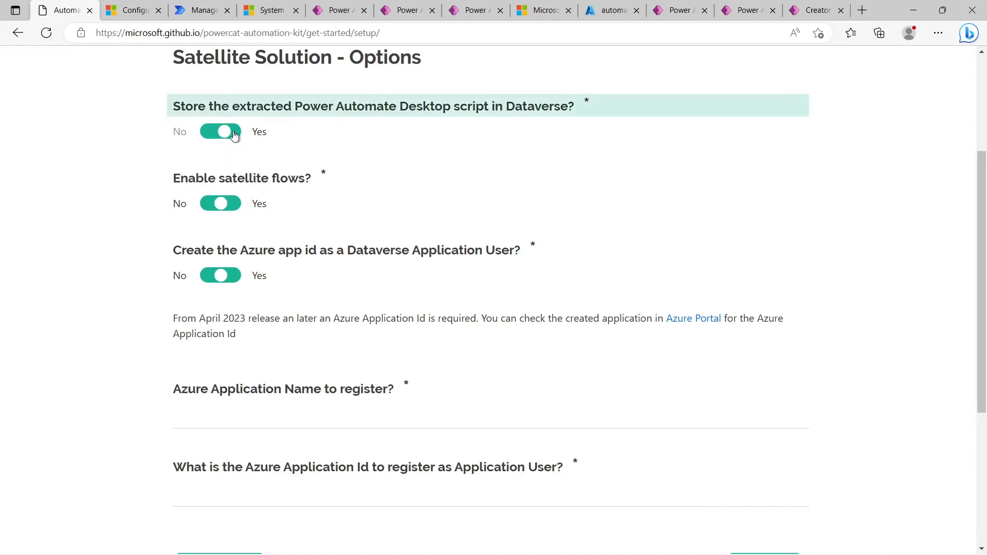
click(230, 205)
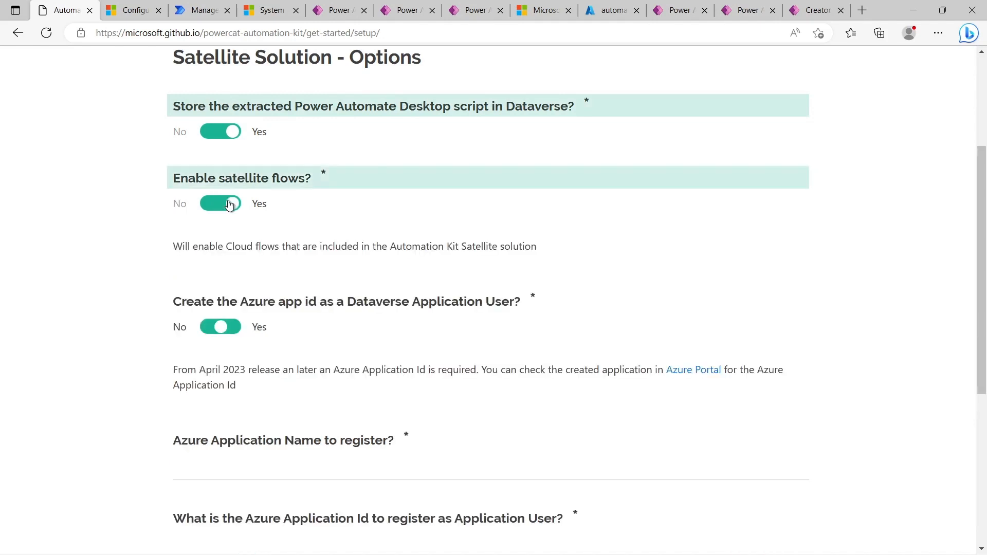
click(233, 331)
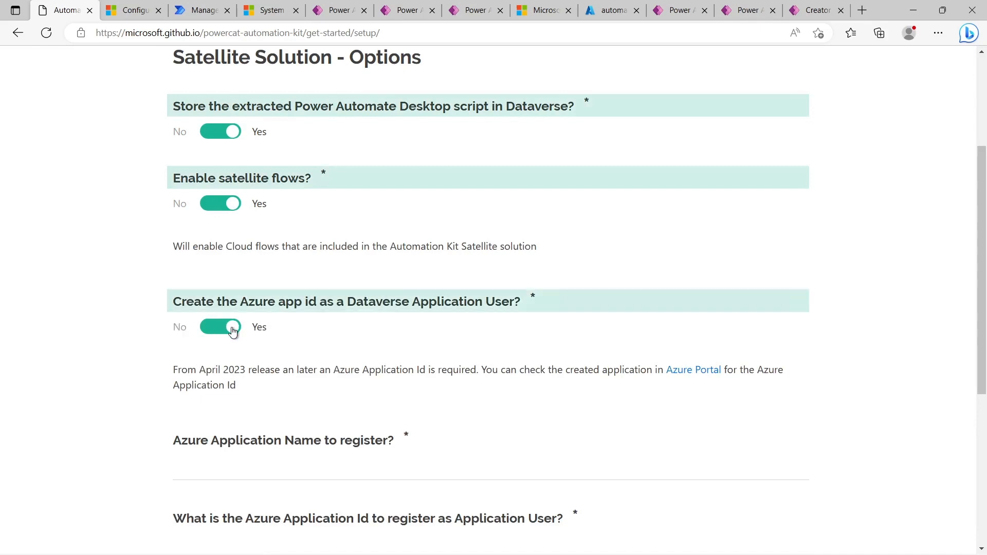
- Copy the app registration name automation-kit-satellite from the Azure portal into the Azure Application Name field of the setup page
click(226, 468)
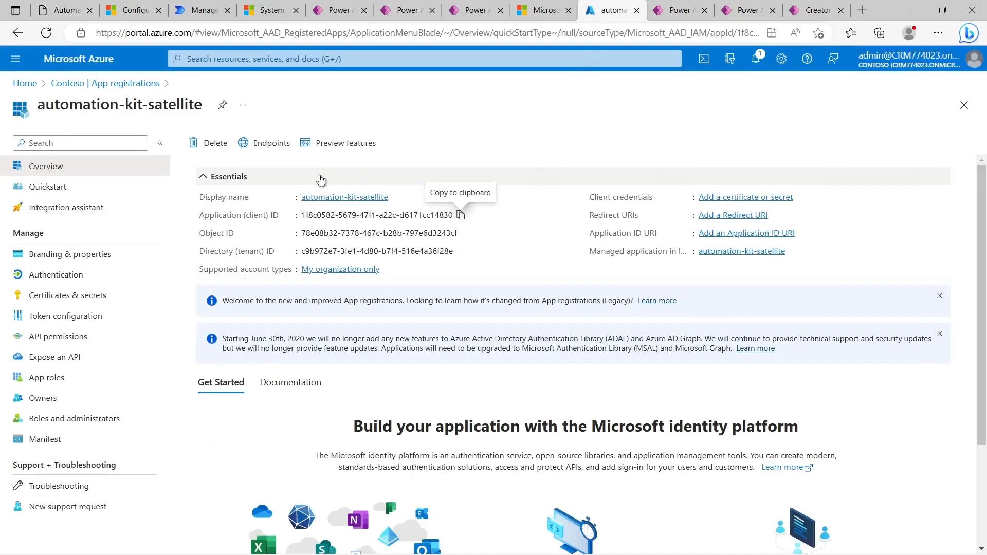
drag(195, 107, 36, 105)
key(ctrl+c)
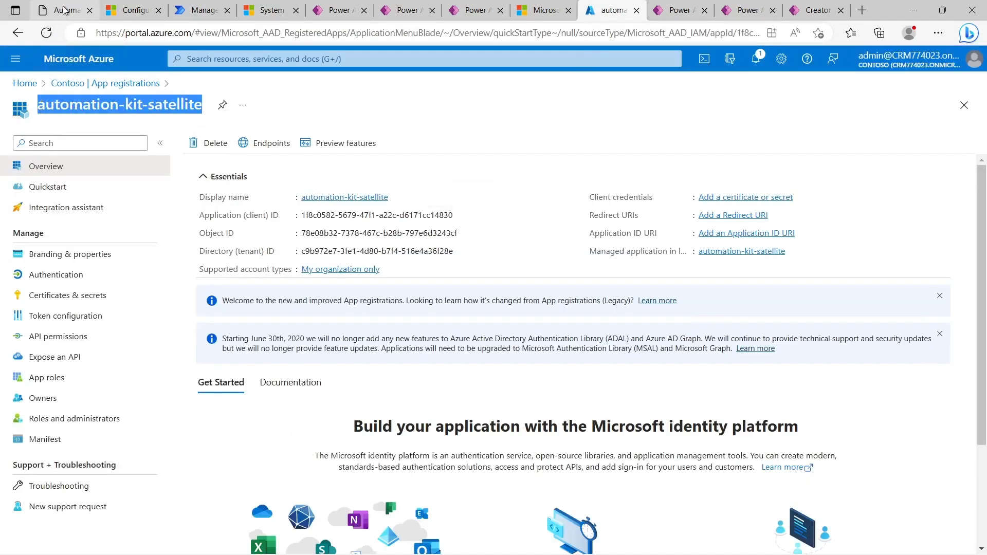
click(65, 11)
key(ctrl+v)
scroll(313, 436, down, 2)
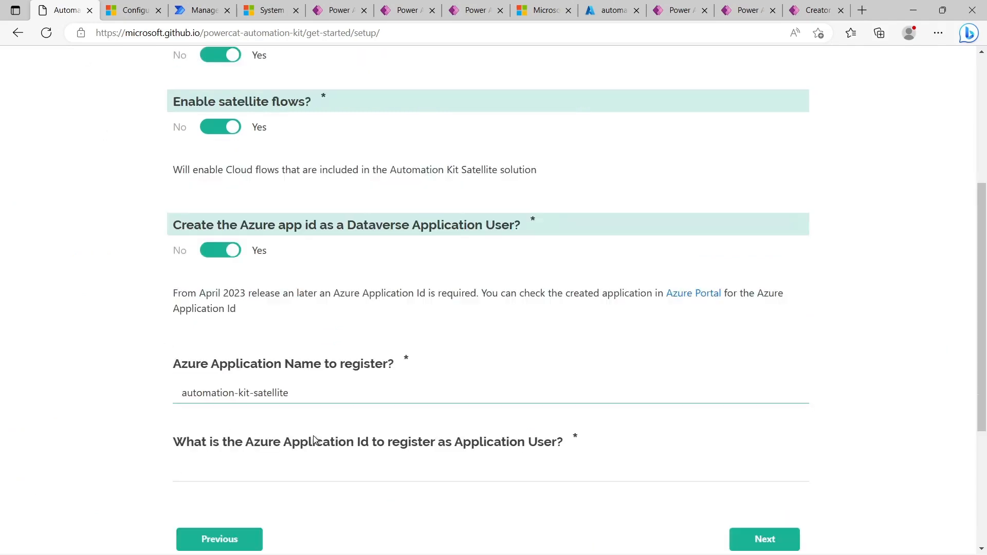
- Copy the Application (client) ID from the Azure portal into the Azure Application Id field and continue to the download page
click(295, 468)
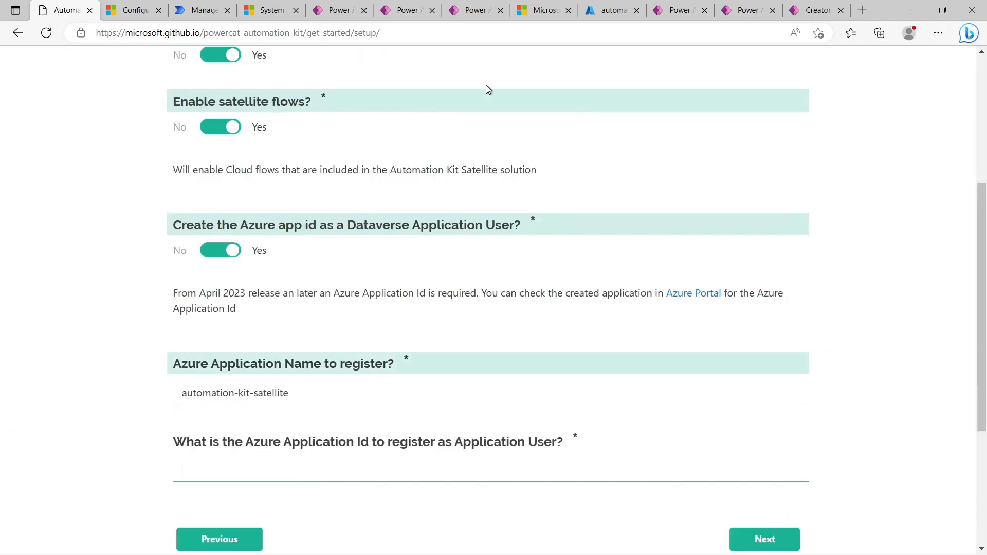
click(598, 12)
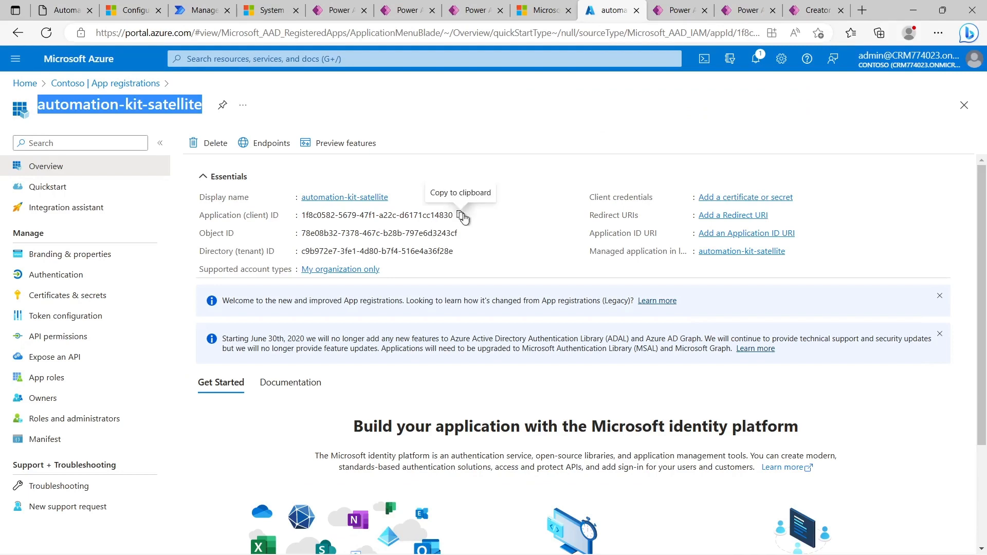
click(461, 216)
click(67, 12)
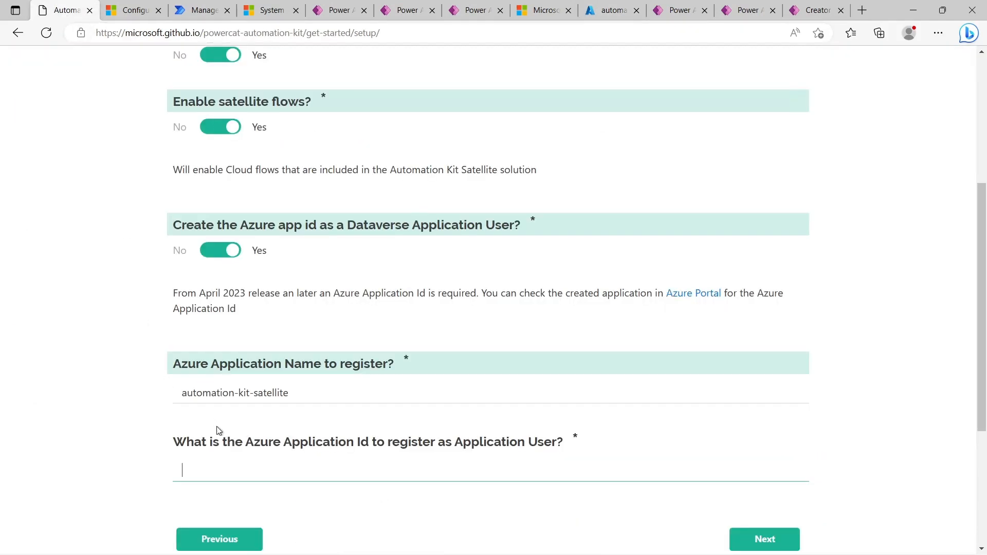
key(ctrl+v)
click(746, 540)
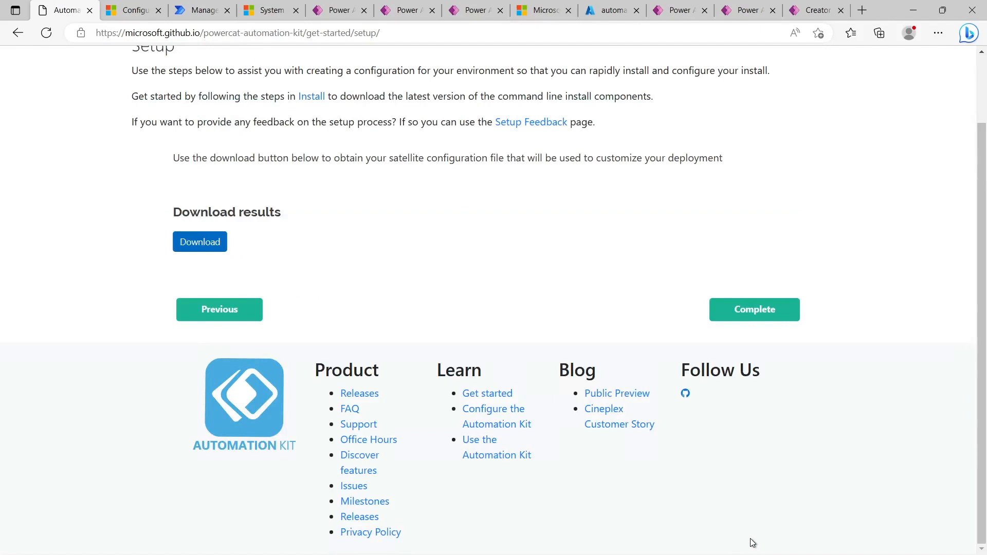
- Download the satellite configuration file and copy automation-kit-satellite-install.json into the AutomationKitInstall folder
click(220, 245)
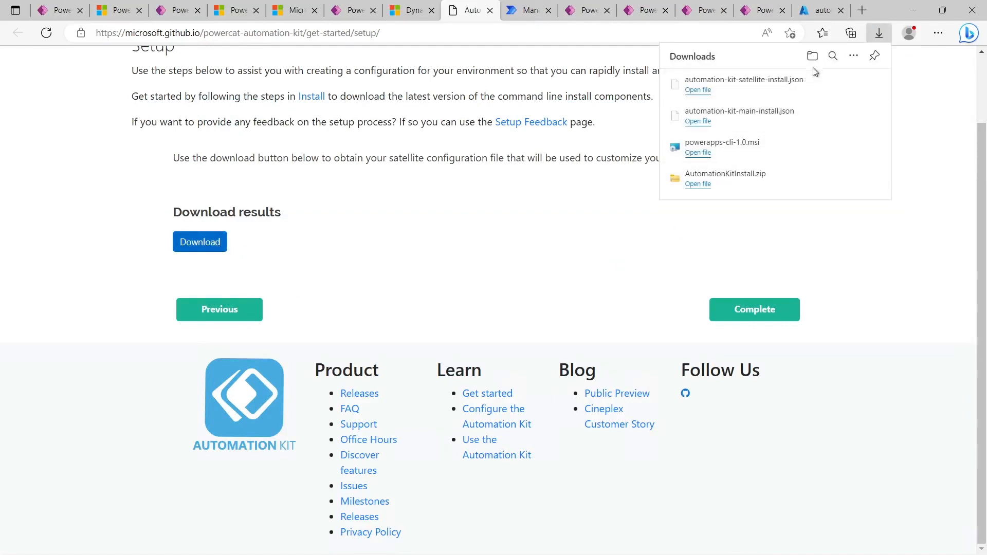
click(835, 84)
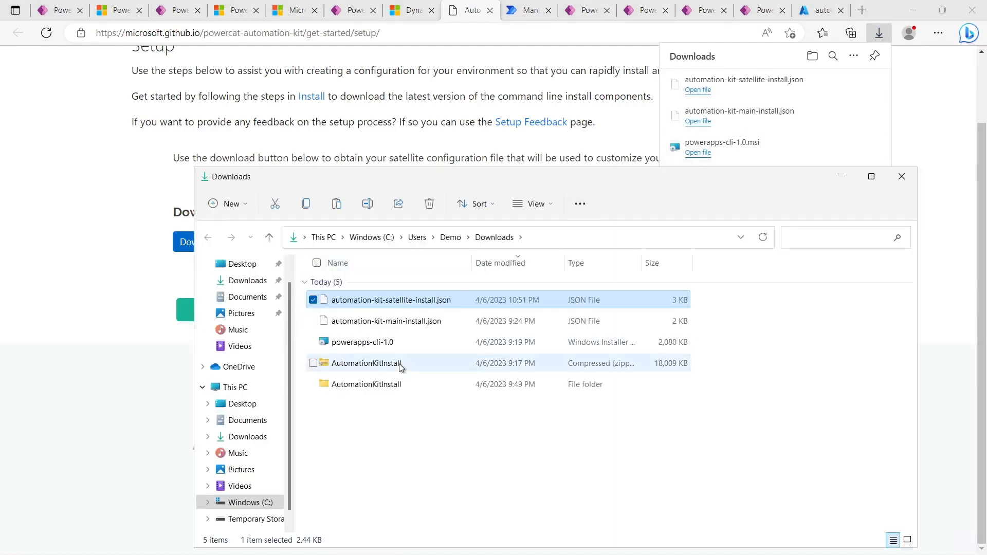
click(381, 384)
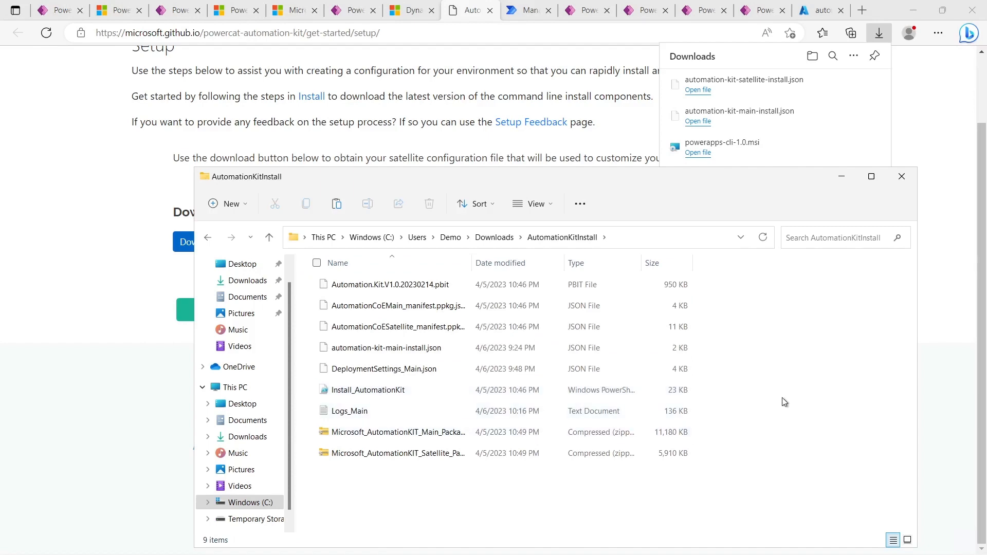
key(ctrl+v)
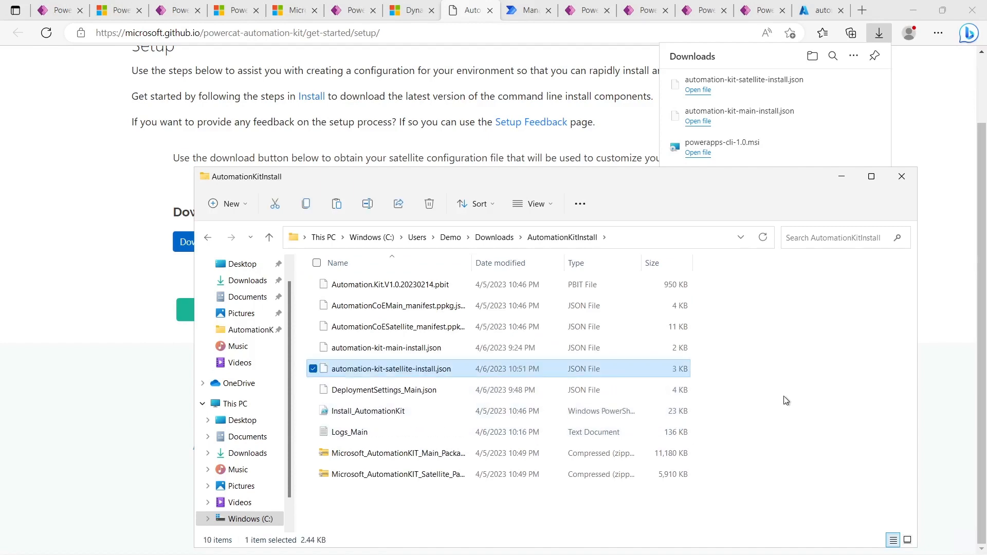
- Close the file window and start the installation in PowerShell, answering y to install now and n to choose the Satellite solution
click(901, 176)
click(645, 268)
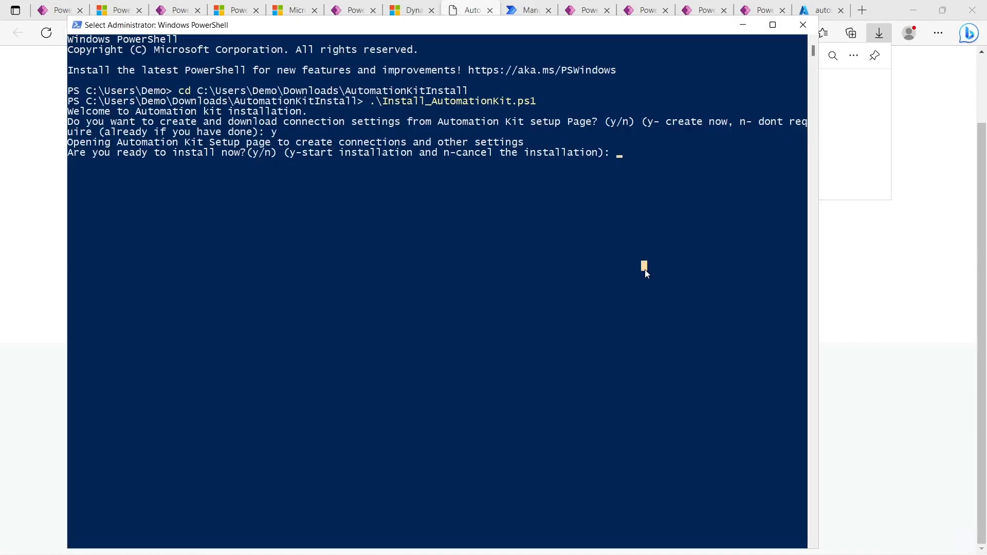
text(y)
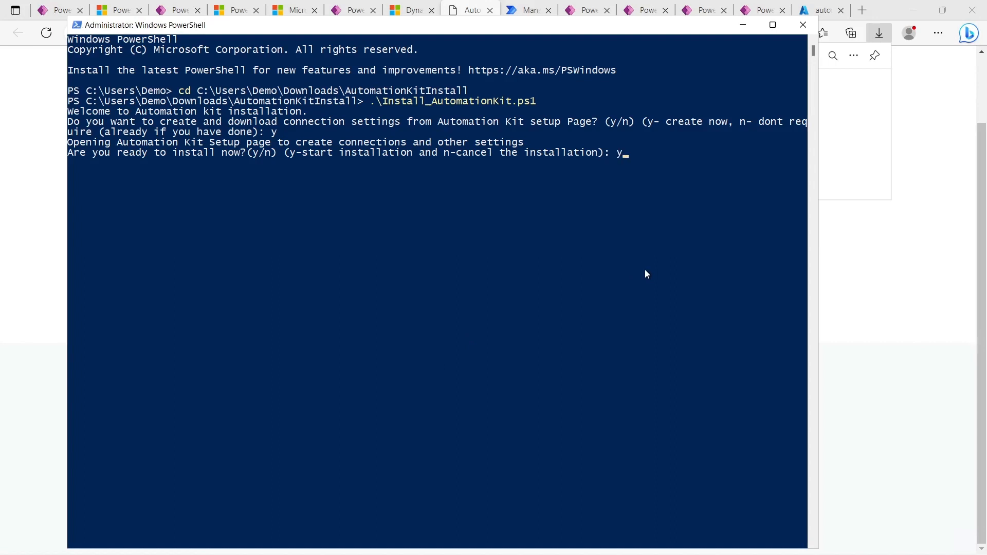
key(Return)
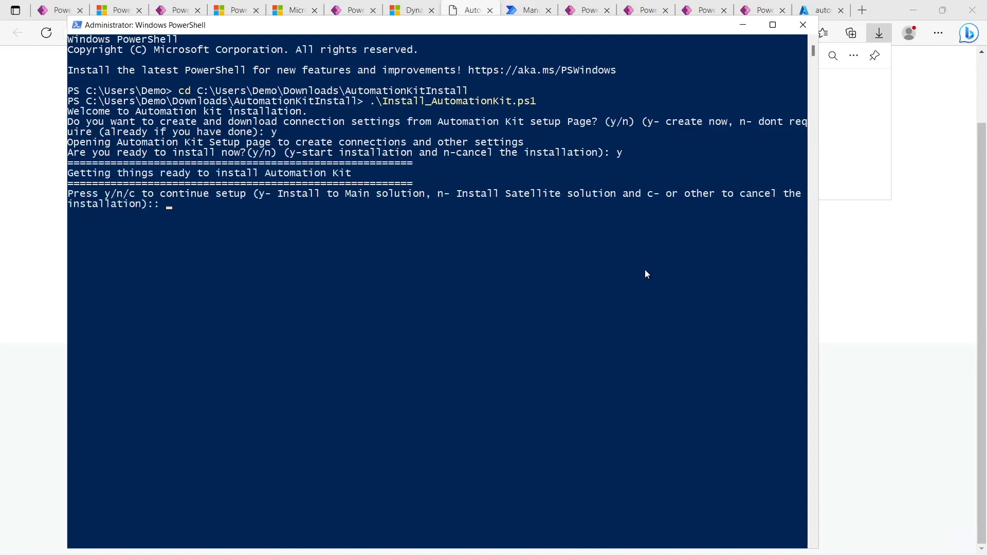
text(n)
key(Return)
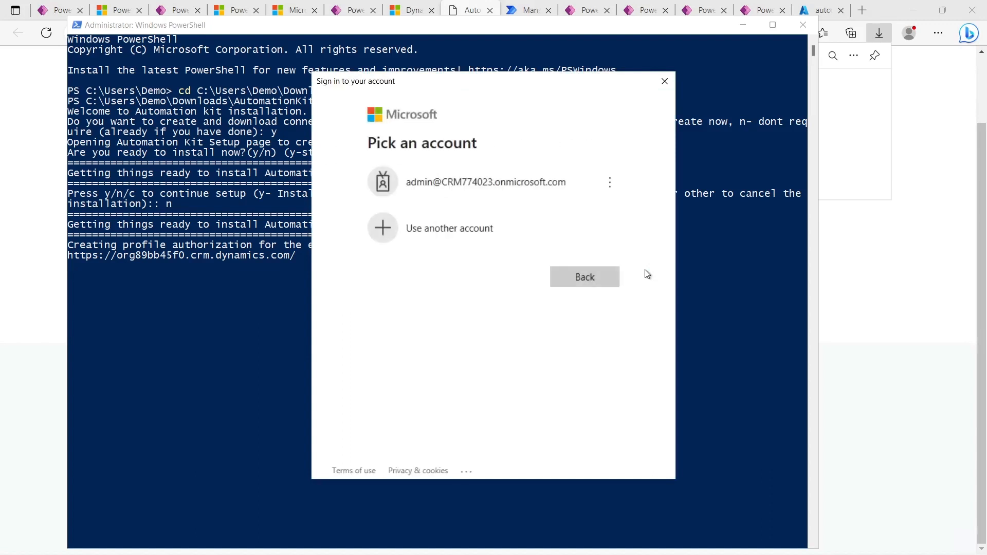
- Sign in to the Microsoft account prompt with the listed admin account and its account password to authorize the installation
click(521, 191)
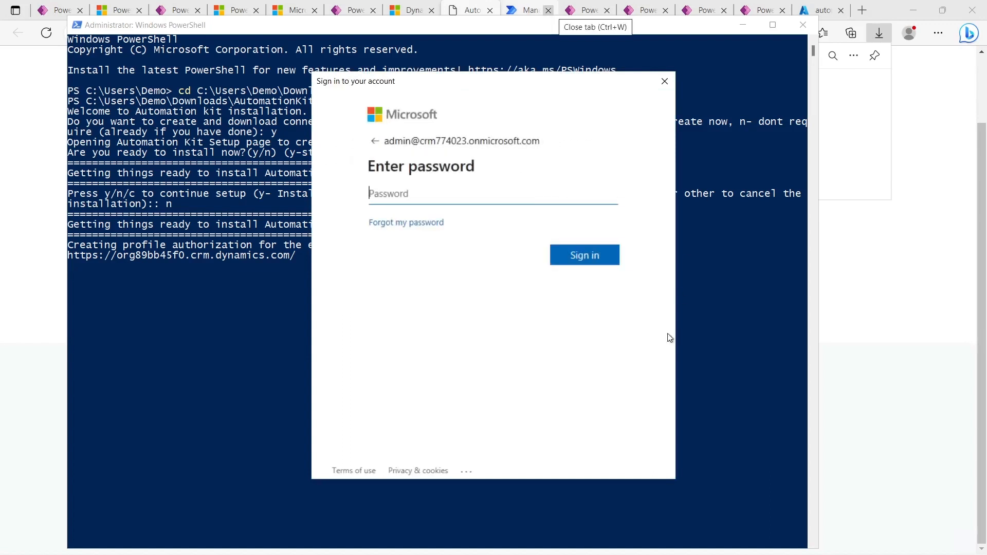
key(ctrl+v)
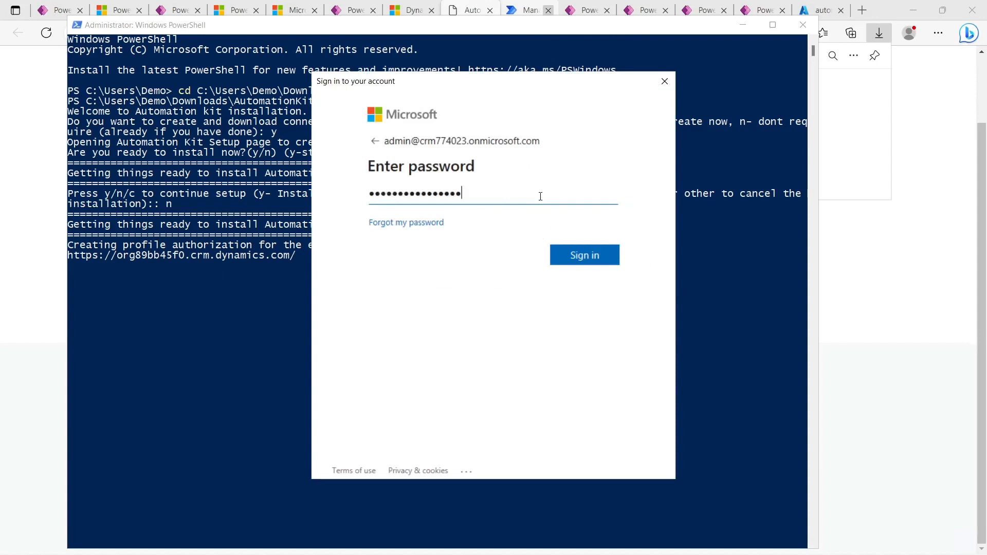
click(579, 254)
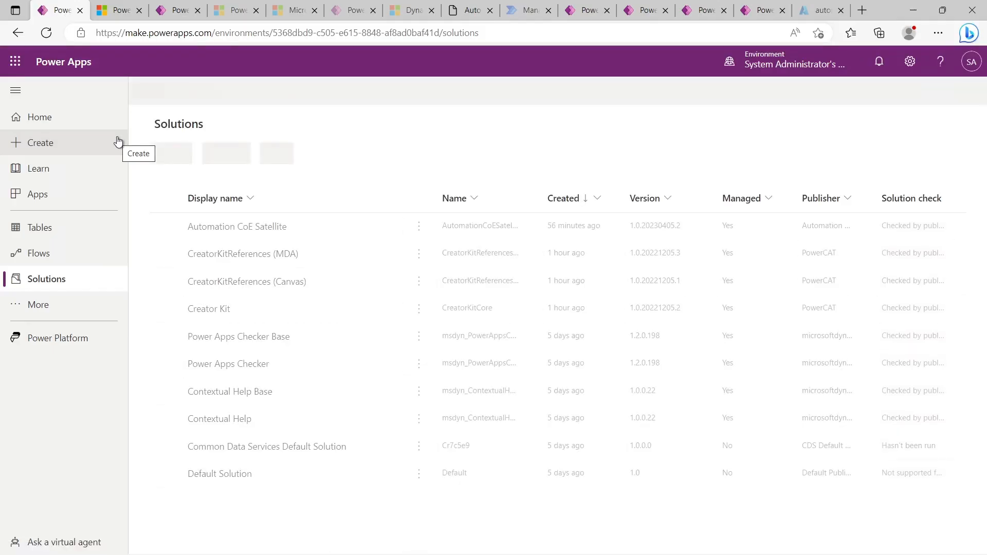
- Open the Automation CoE Satellite solution in Power Apps, play its Automation Solution Manager app and dismiss the developer environment notice
click(246, 226)
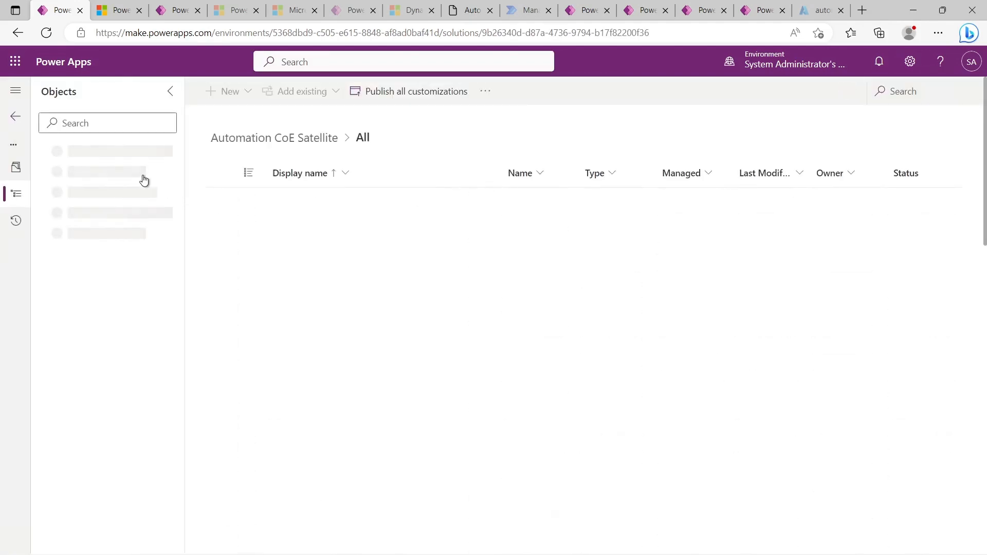
click(101, 174)
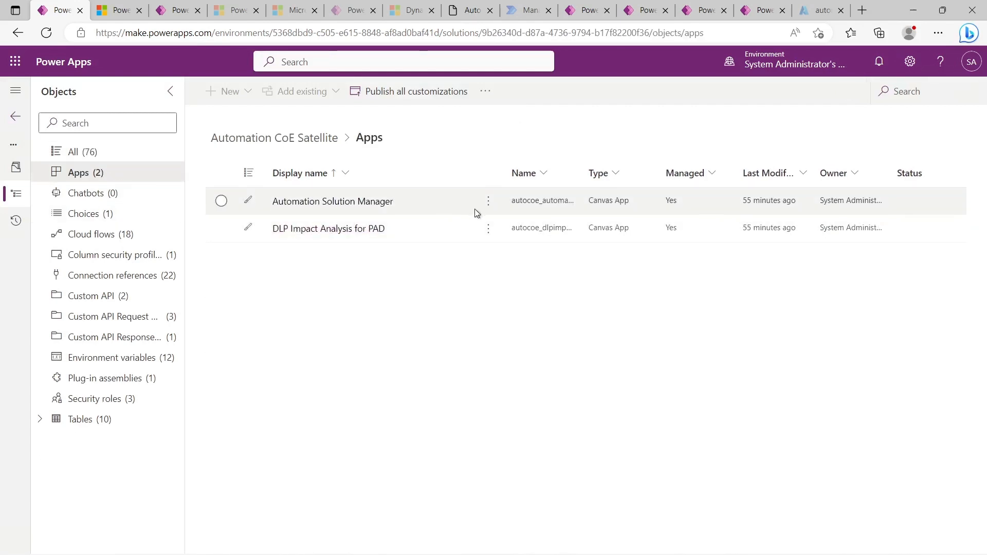
click(486, 204)
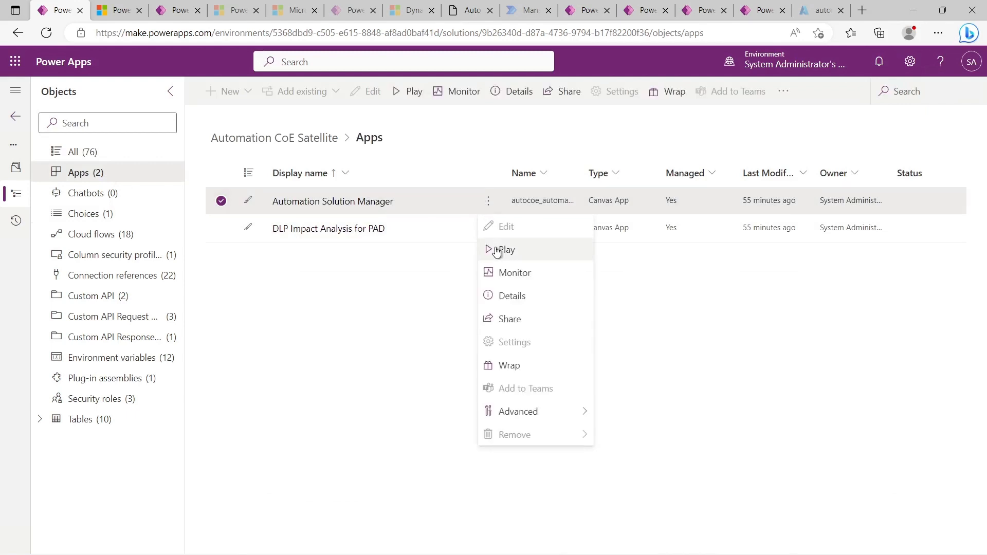
click(498, 251)
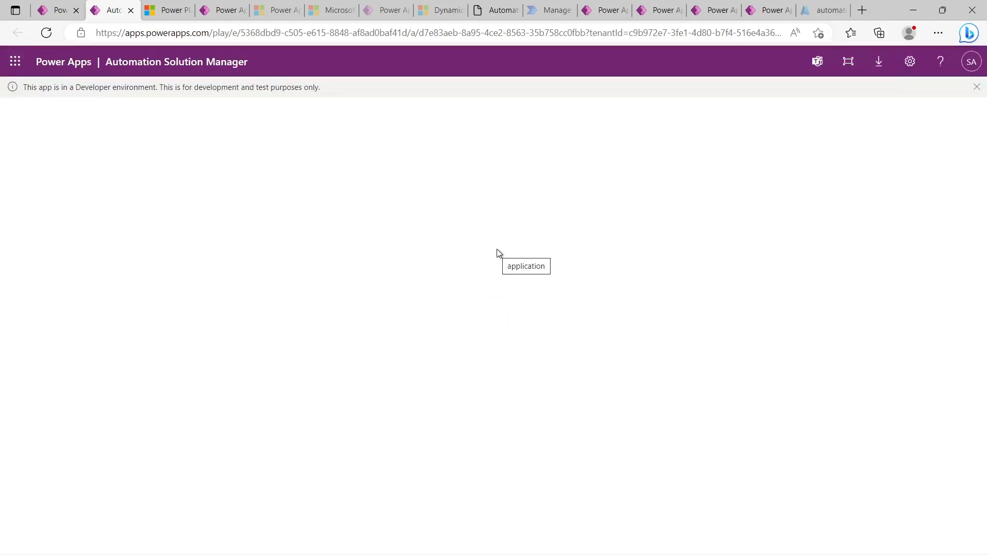
click(978, 89)
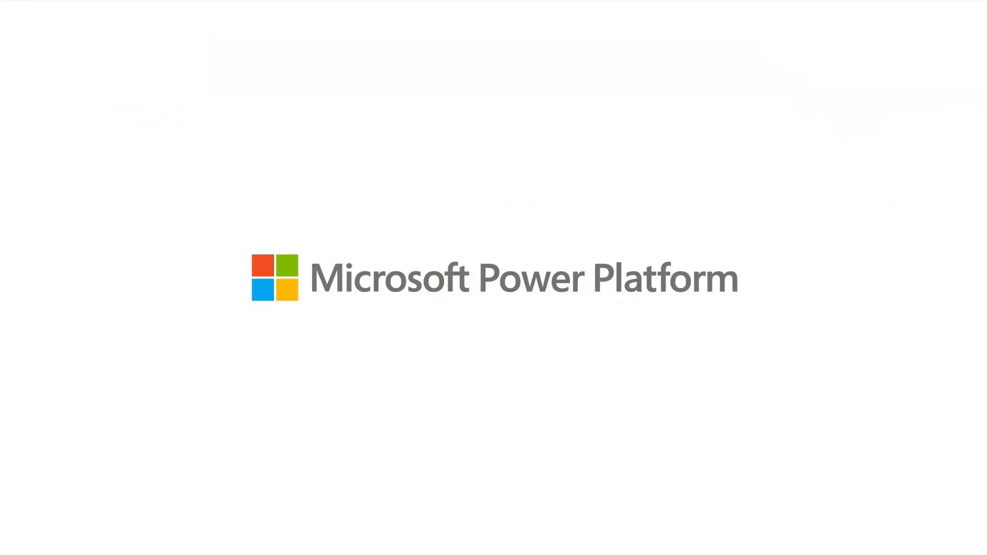